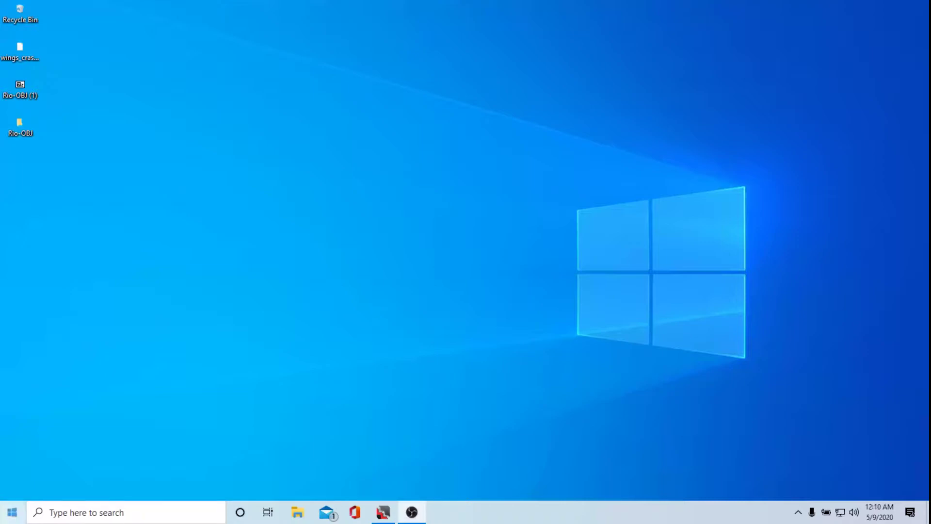
Launch Brave and scroll TurboSquid's downloads to the Low Poly - Wooden table.
left_click(12, 512)
type("brave")
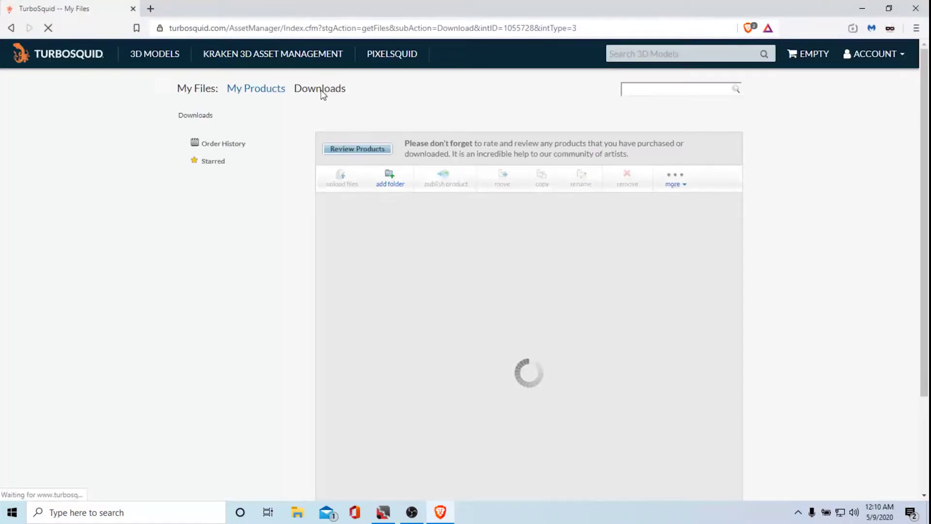
scroll(394, 299, "down", 9)
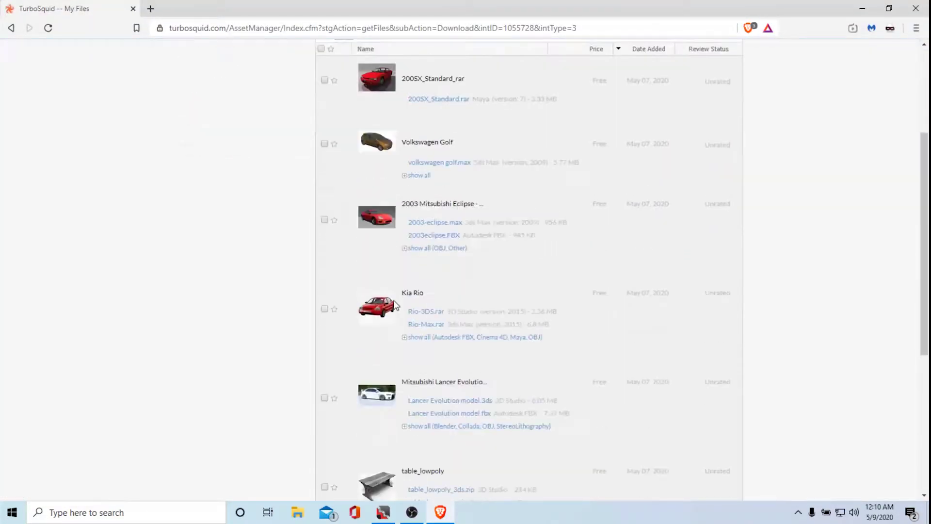
scroll(394, 300, "up", 6)
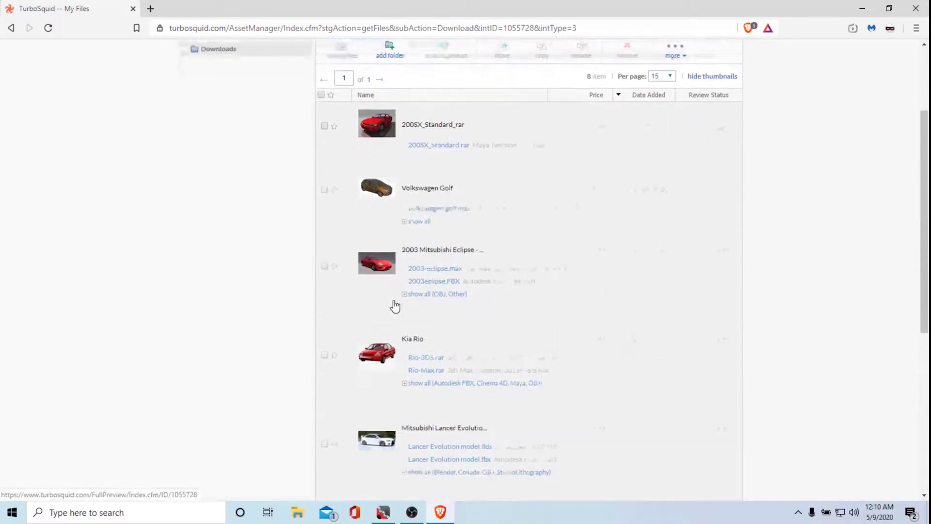
scroll(388, 308, "down", 5)
scroll(385, 309, "up", 2)
scroll(385, 310, "down", 3)
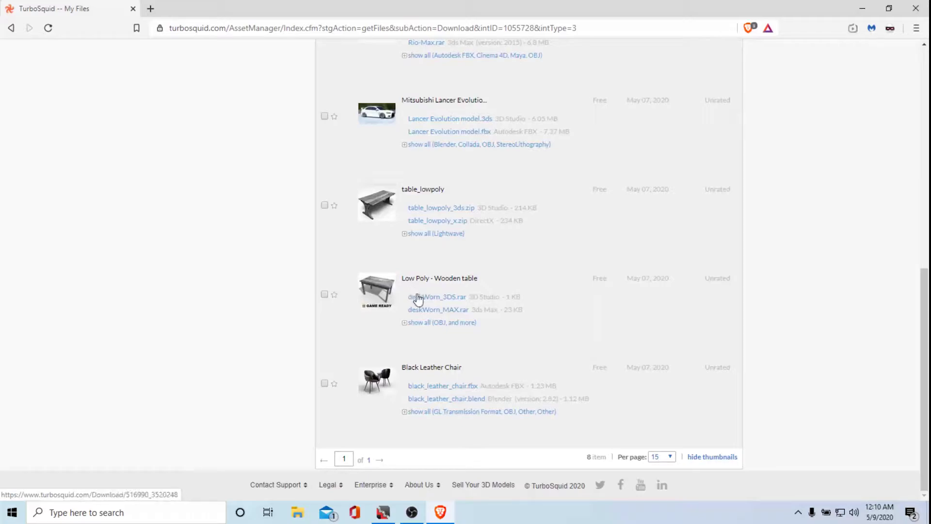
Download deskWorn_OBJ.rar from the table's full file list and save it to the Desktop.
left_click(407, 324)
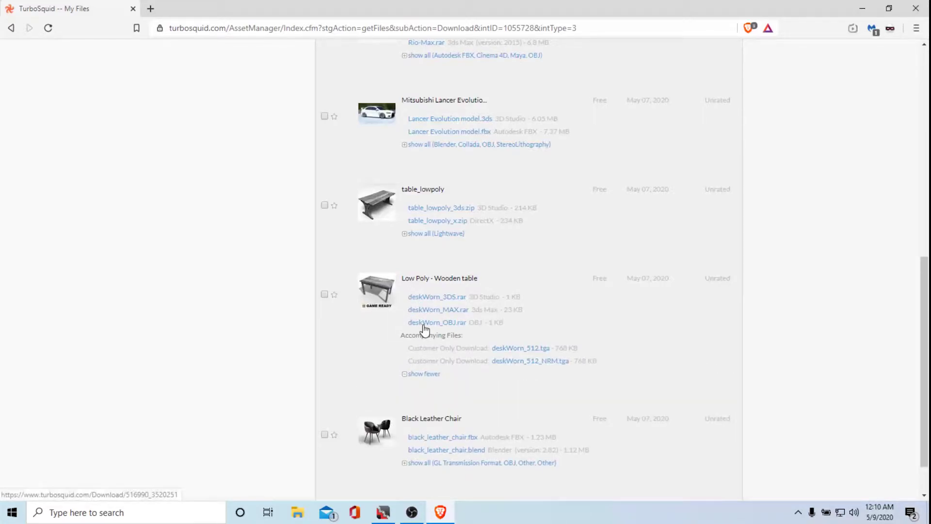
left_click(424, 325)
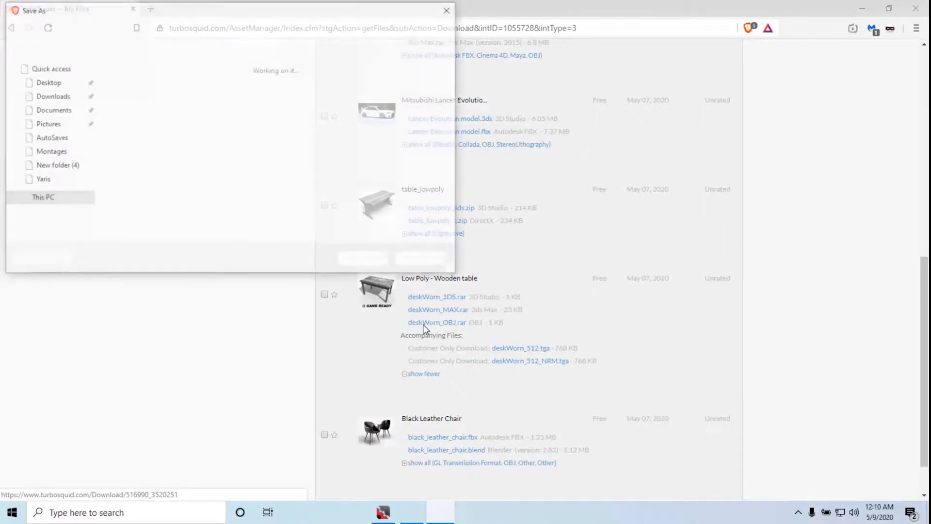
left_click(372, 263)
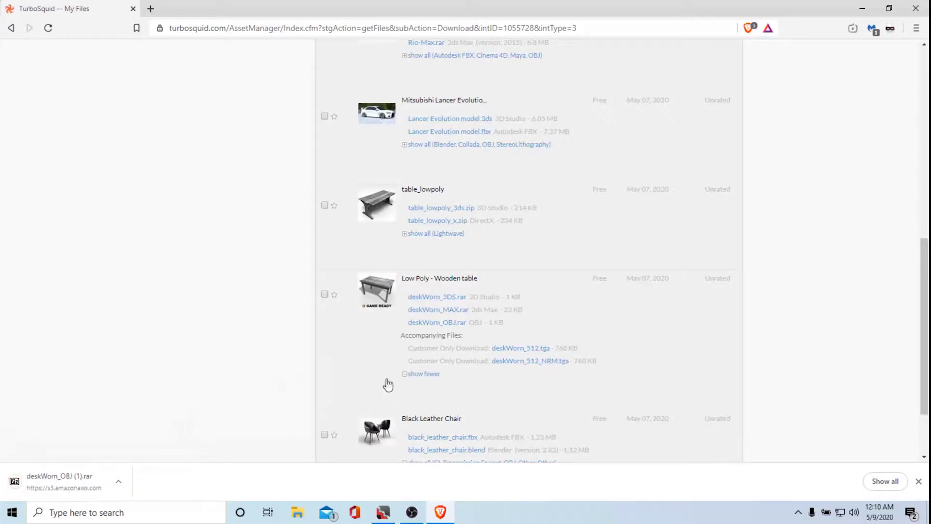
scroll(245, 297, "up", 6)
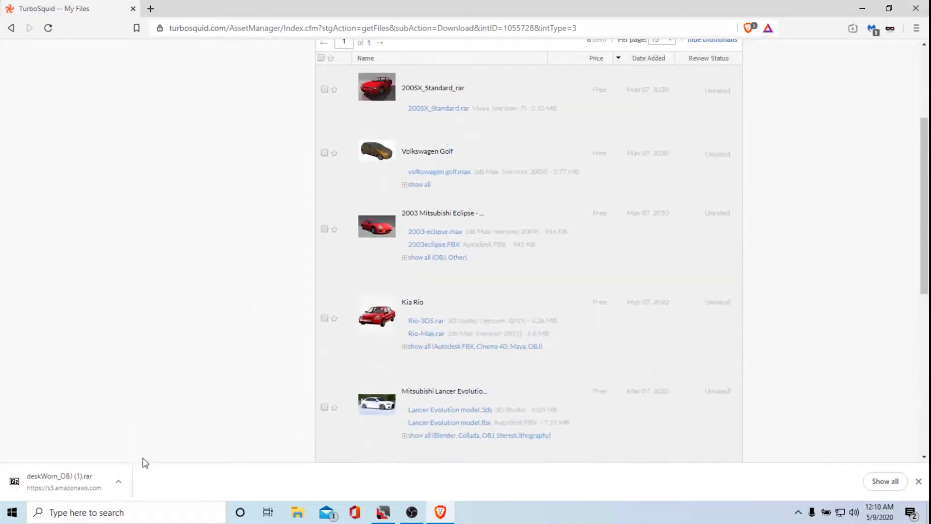
left_click(118, 482)
Show deskWorn_OBJ (1).rar in File Explorer, snap Explorer aside and maximize the browser.
left_click(163, 445)
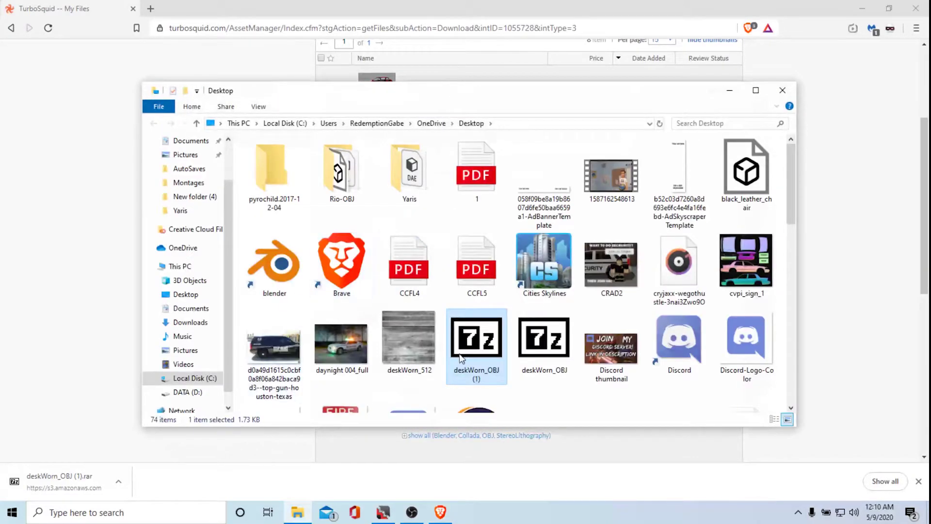
right_click(461, 356)
left_click(545, 407)
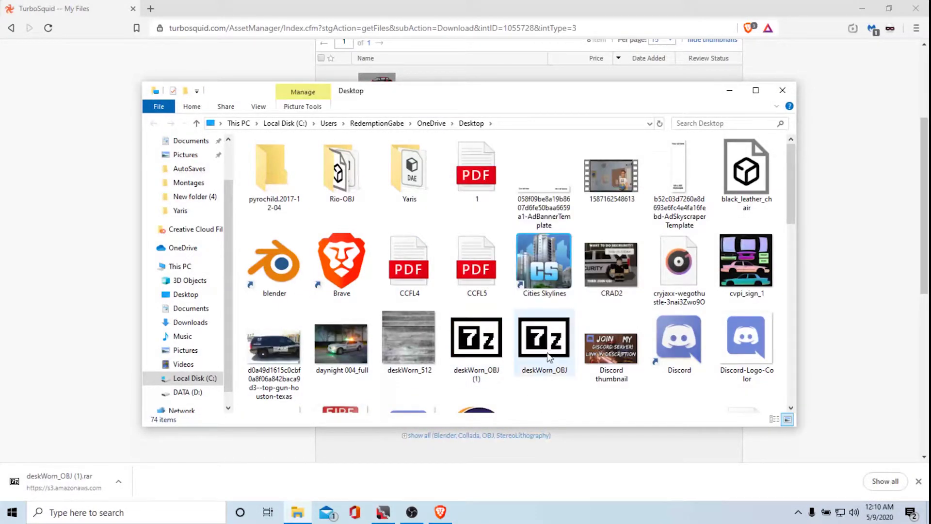
left_click_drag(477, 95, 1, 274)
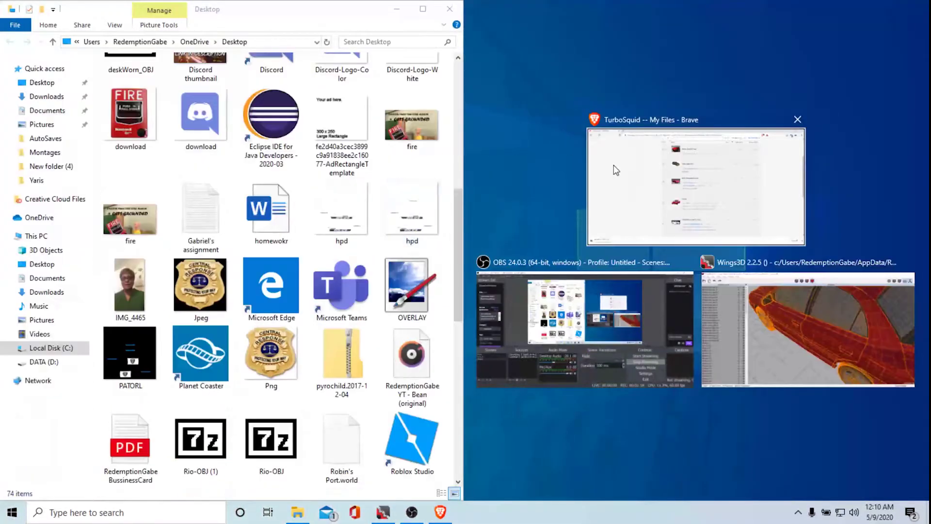
left_click(612, 176)
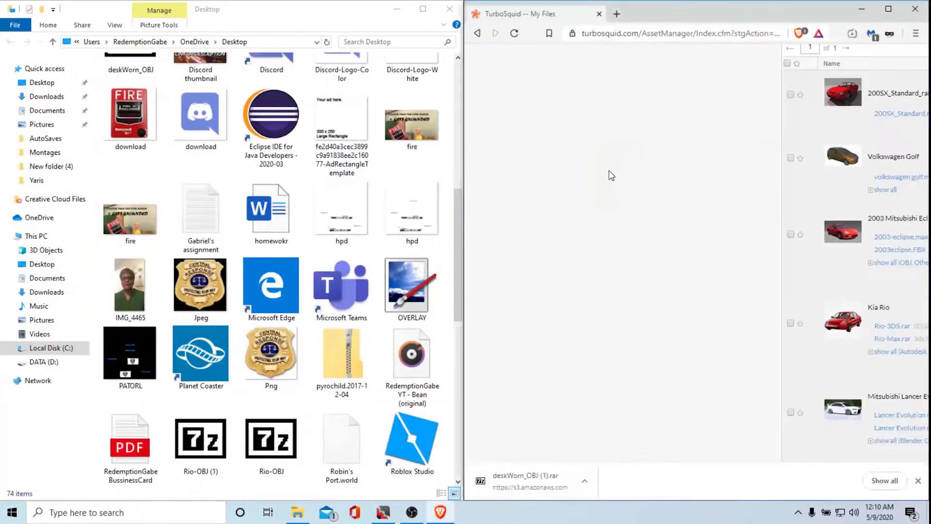
left_click(889, 8)
scroll(699, 187, "down", 6)
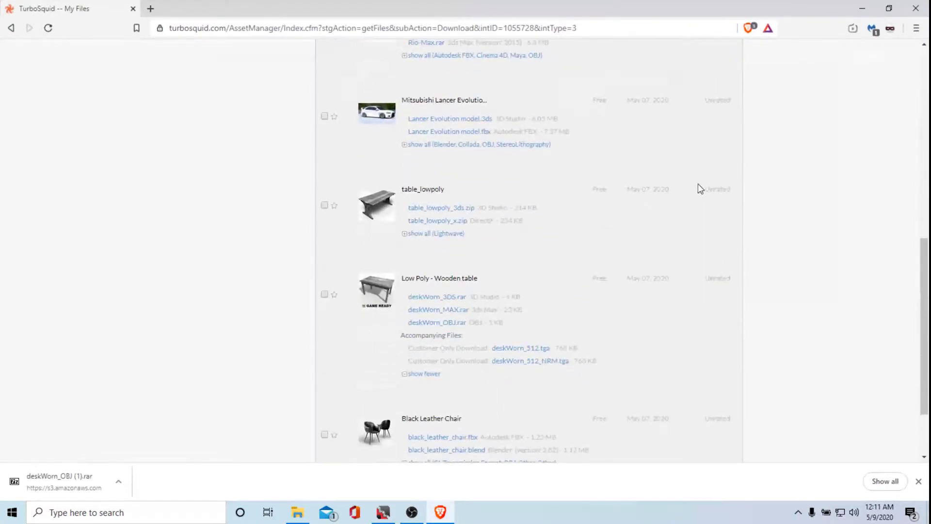
scroll(539, 396, "down", 2)
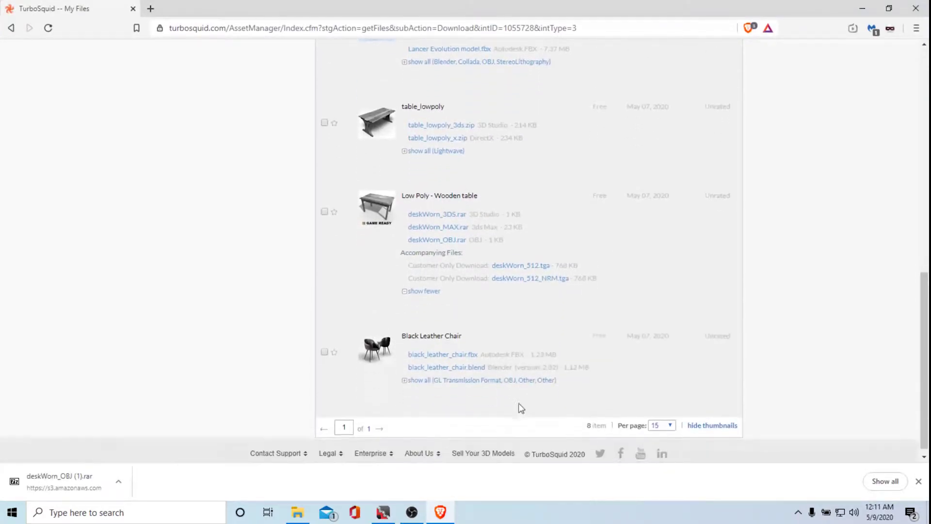
Start a new empty Wings3D scene, discarding the car model without saving.
left_click(383, 512)
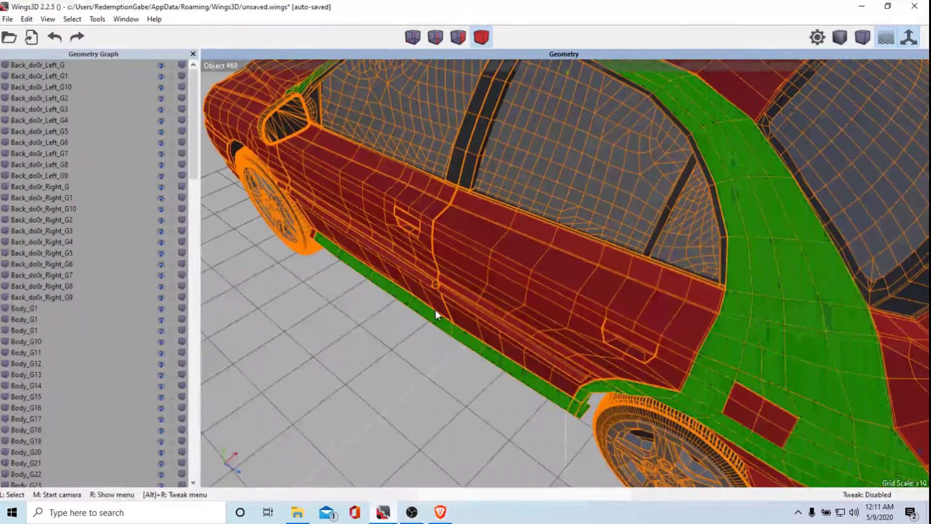
scroll(436, 310, "down", 8)
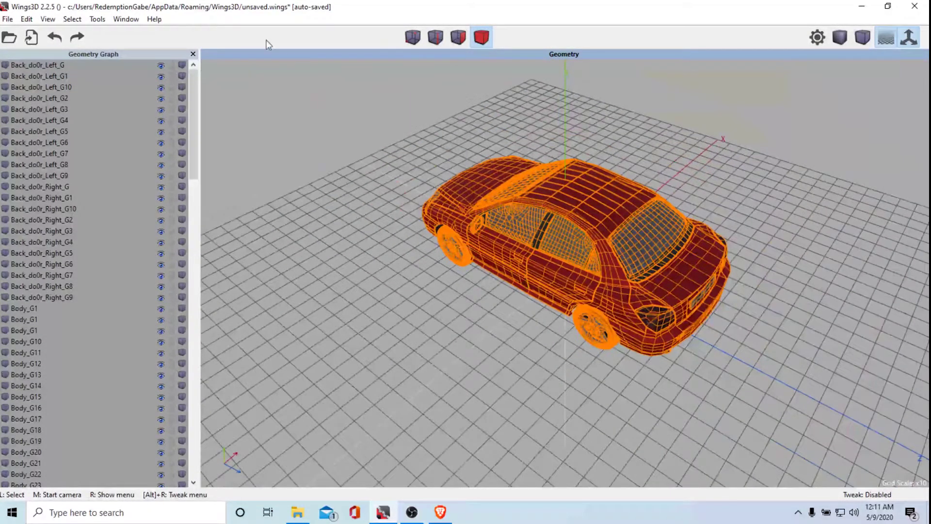
left_click(8, 19)
left_click(14, 27)
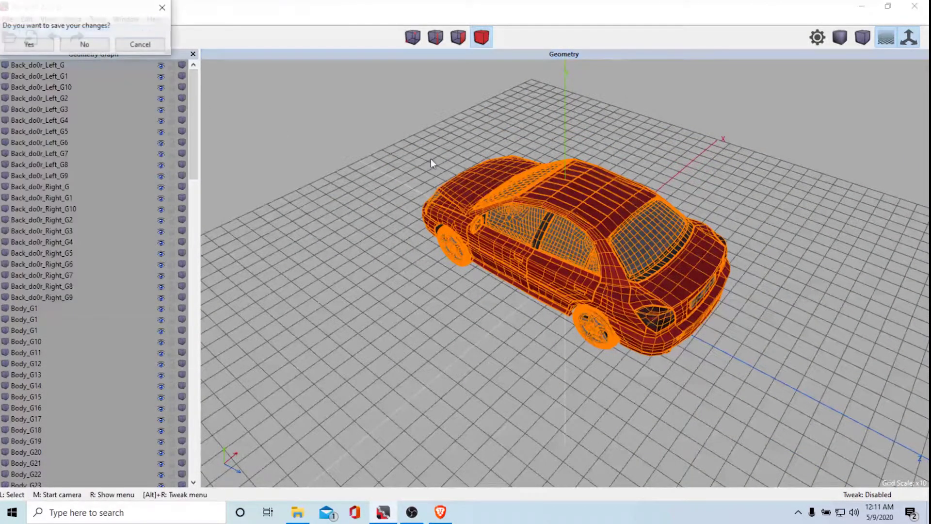
left_click(85, 44)
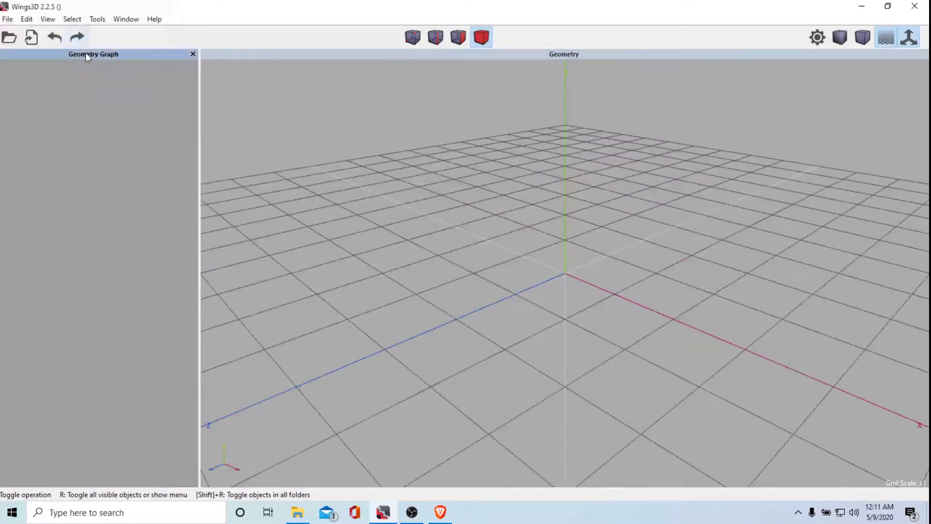
Begin a Wavefront (.obj) import with default options, browsing the Desktop folder.
left_click(10, 18)
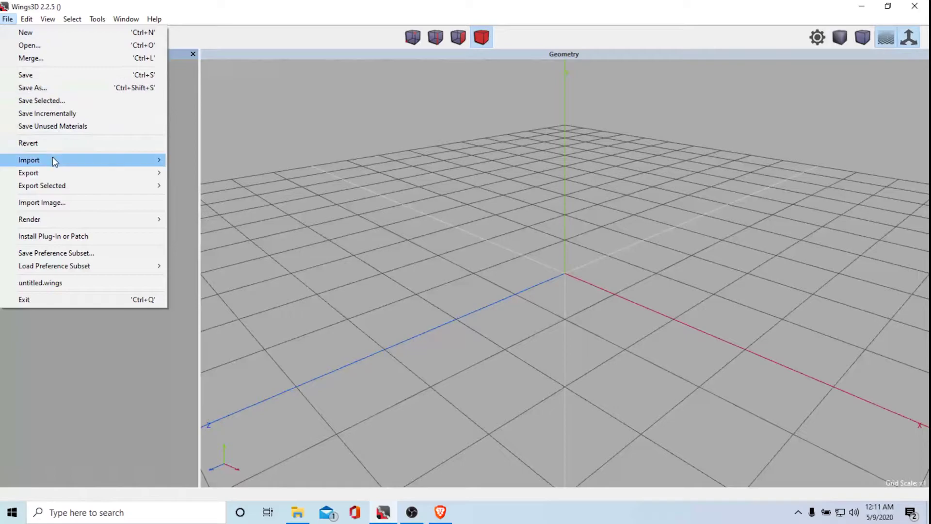
mouse_move(54, 160)
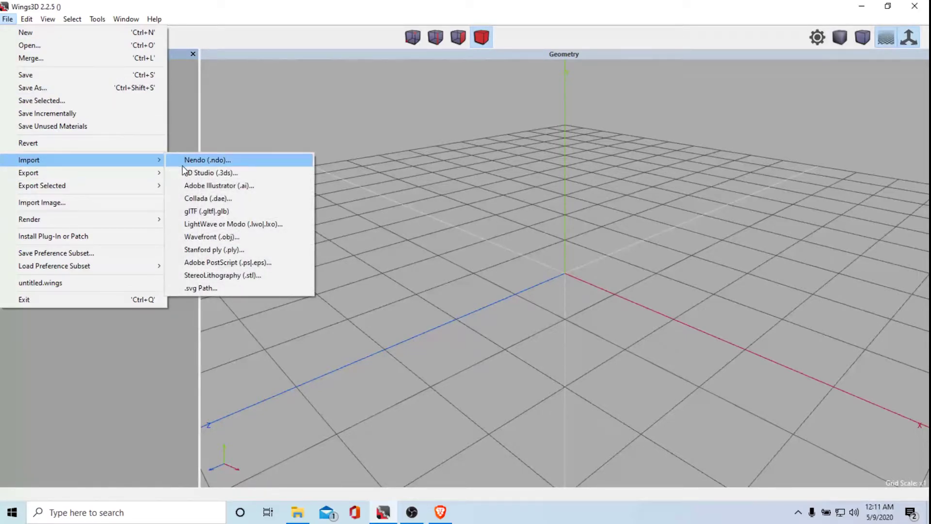
left_click(196, 237)
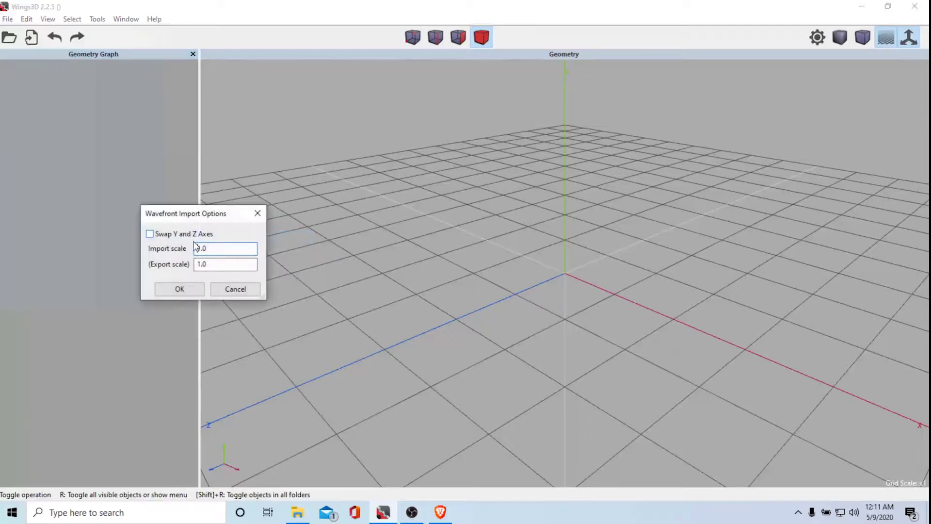
left_click(179, 290)
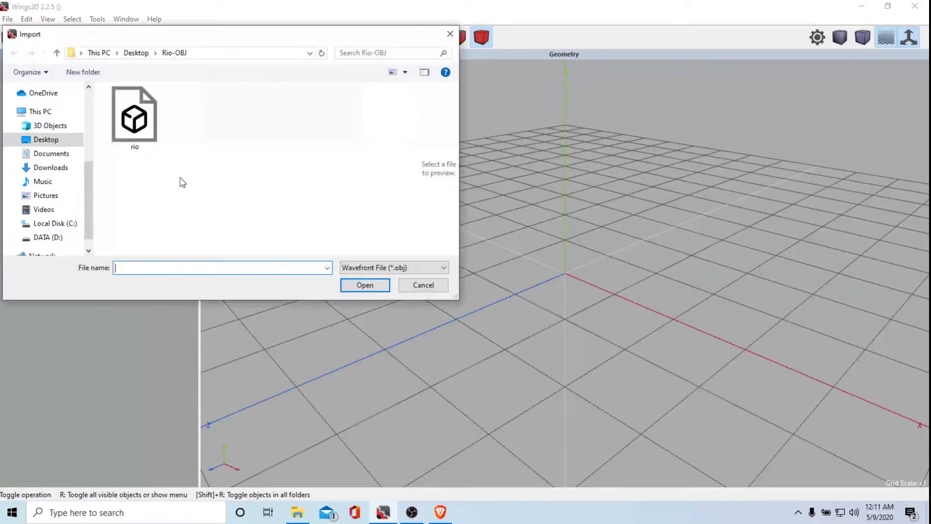
scroll(45, 154, "up", 4)
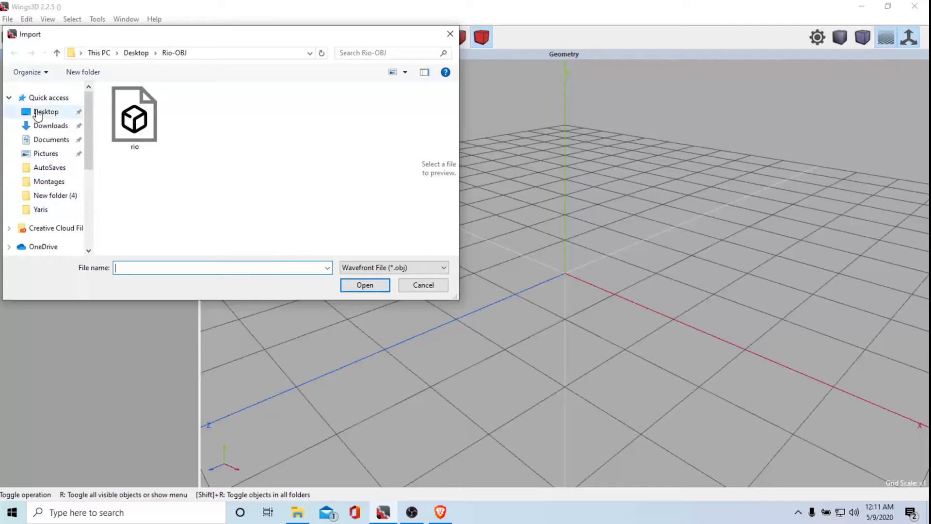
left_click(44, 112)
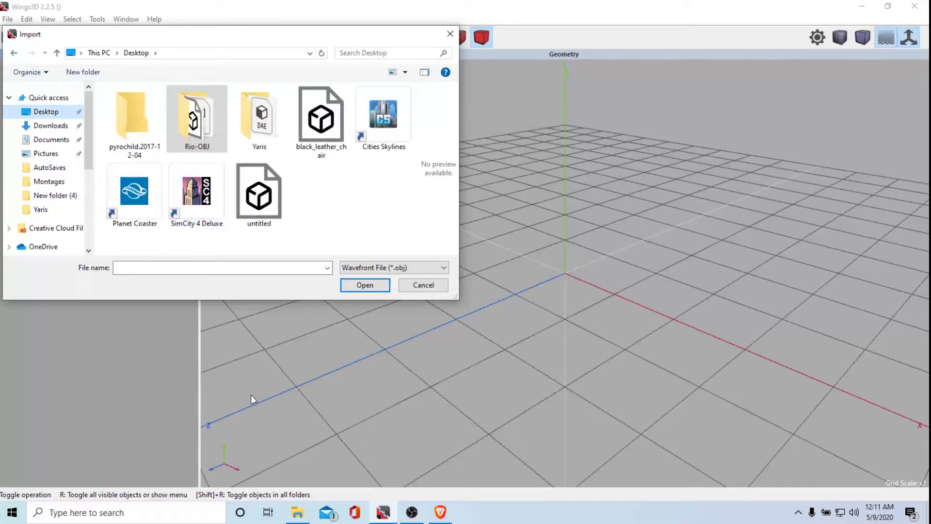
Open the deskWorn_OBJ (1).rar archive from File Explorer in 7-Zip.
left_click(298, 512)
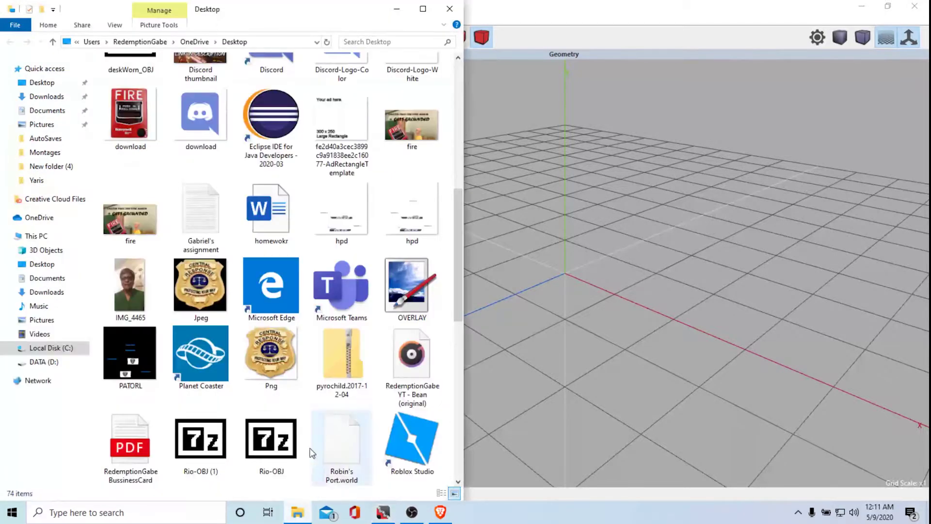
scroll(260, 344, "up", 5)
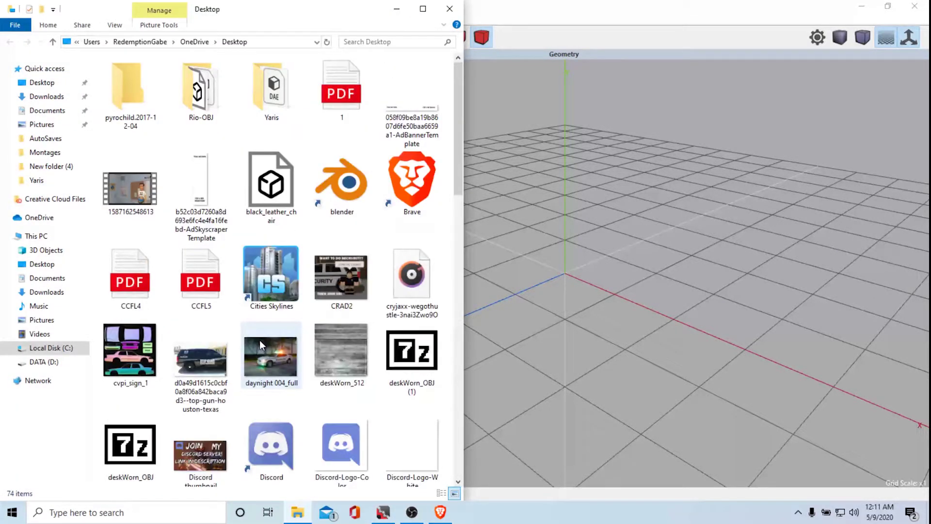
scroll(261, 345, "down", 10)
scroll(262, 345, "up", 4)
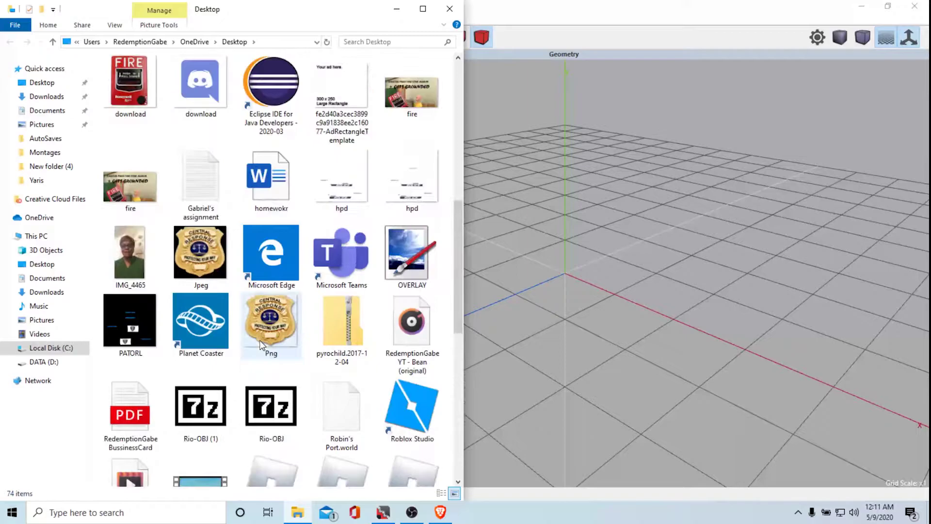
scroll(262, 345, "up", 6)
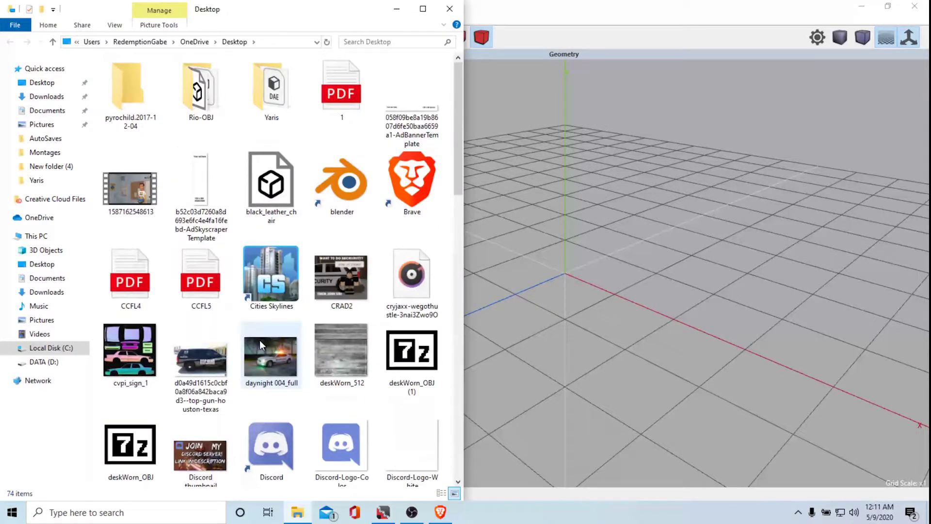
left_click(395, 348)
double_click(395, 348)
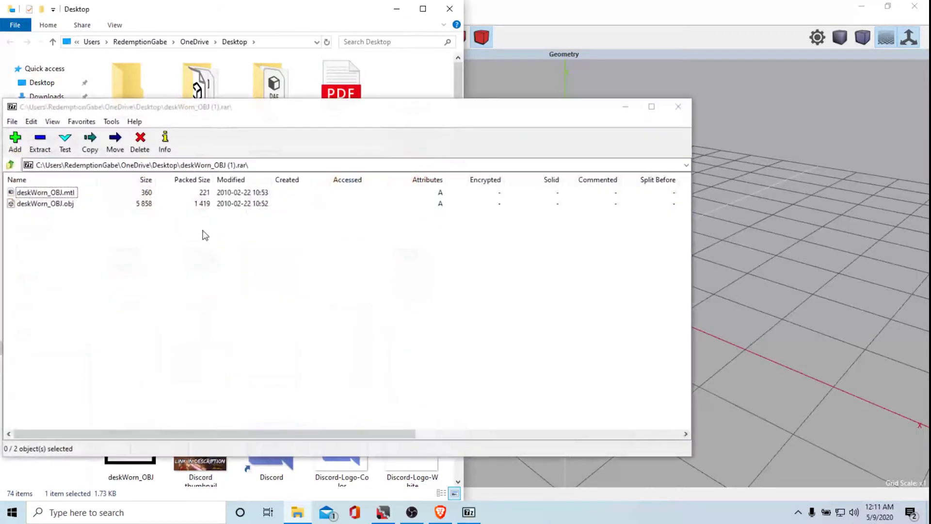
Drag deskWorn_OBJ.obj onto the Desktop, then close 7-Zip and File Explorer.
left_click_drag(216, 113, 614, 139)
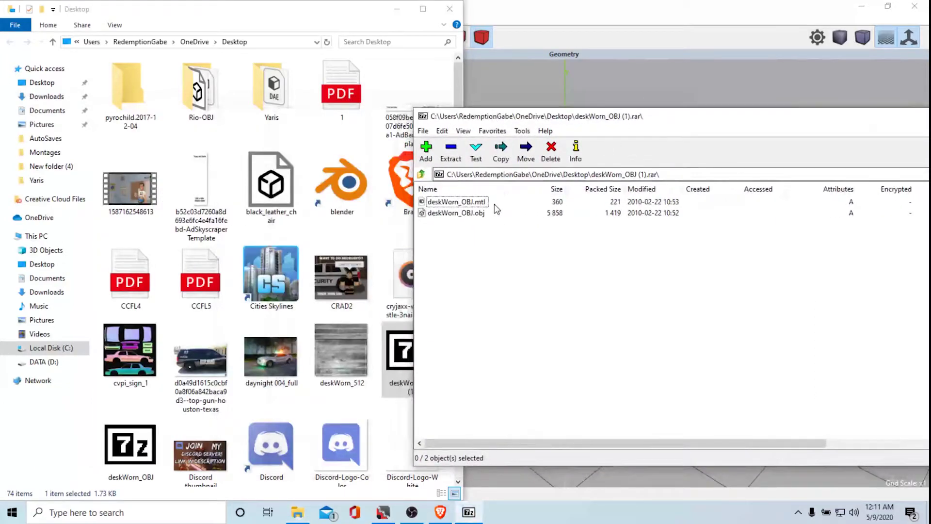
left_click_drag(482, 213, 109, 409)
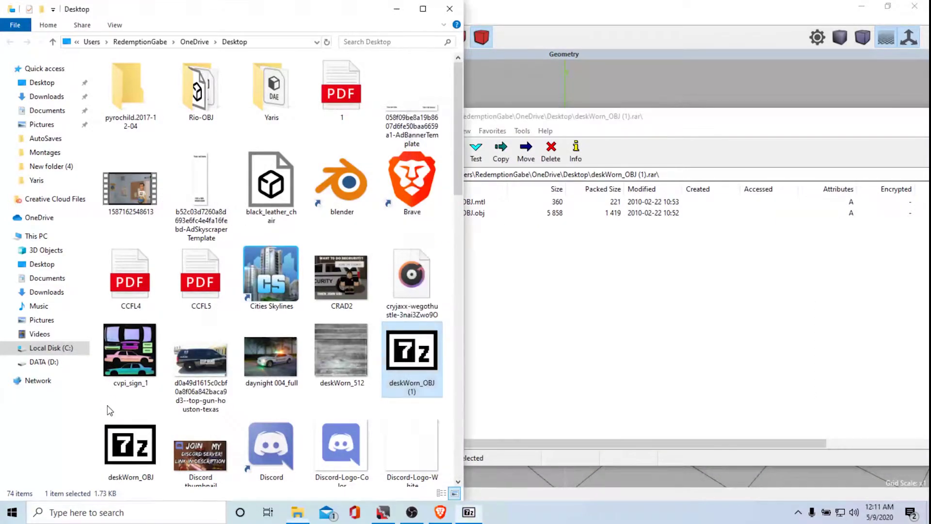
left_click_drag(870, 123, 676, 171)
left_click(763, 151)
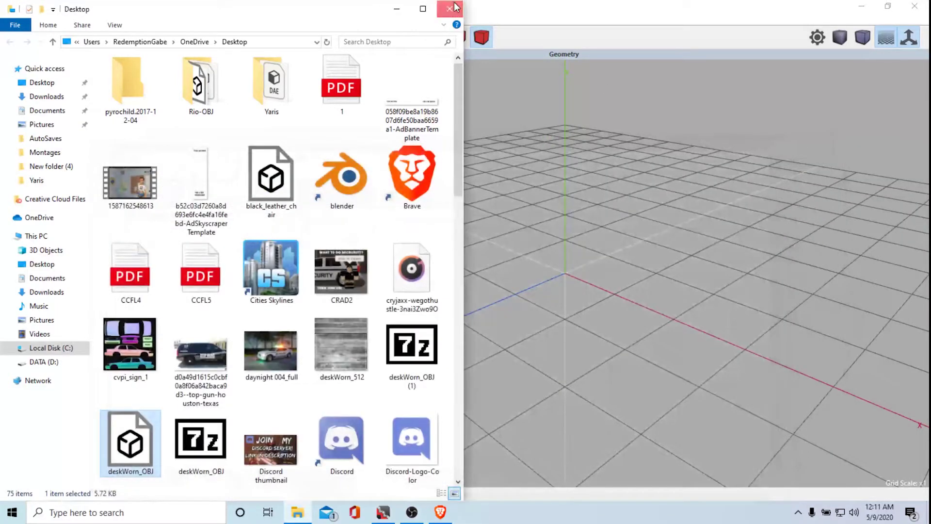
left_click(451, 8)
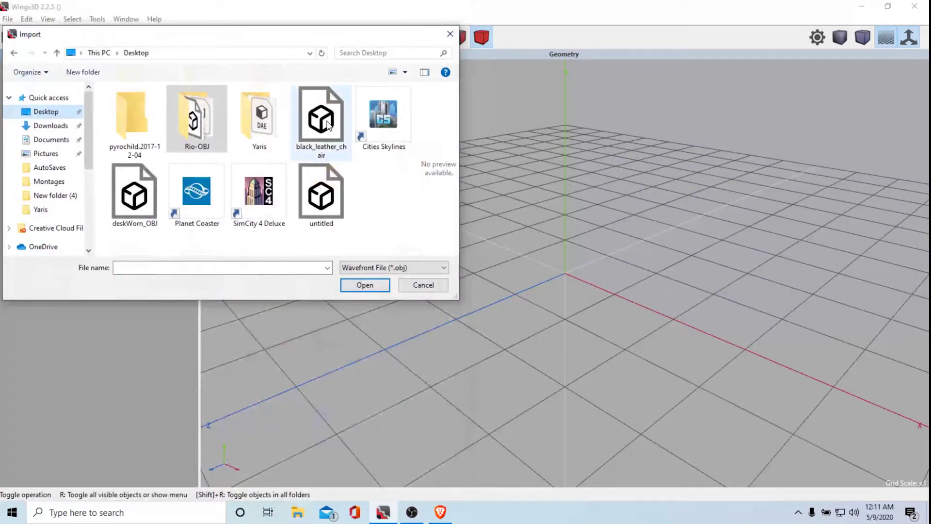
Import deskWorn_OBJ and select the whole deskWorn table object (46 polygons, 72 vertices).
left_click(145, 177)
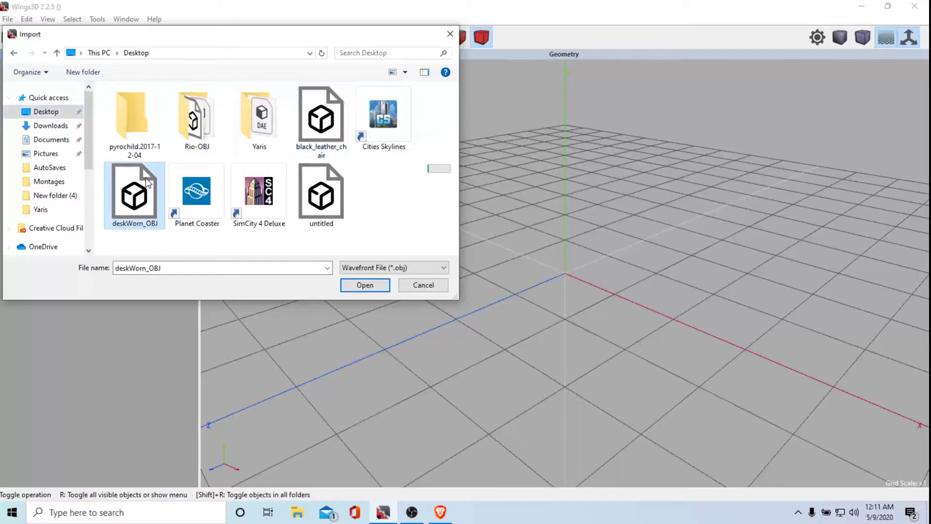
double_click(145, 177)
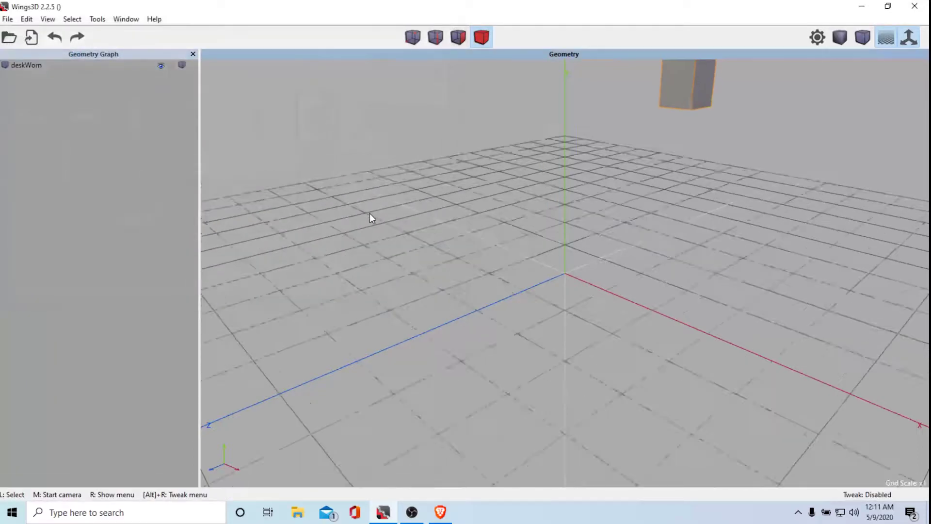
scroll(370, 212, "down", 5)
scroll(370, 212, "up", 3)
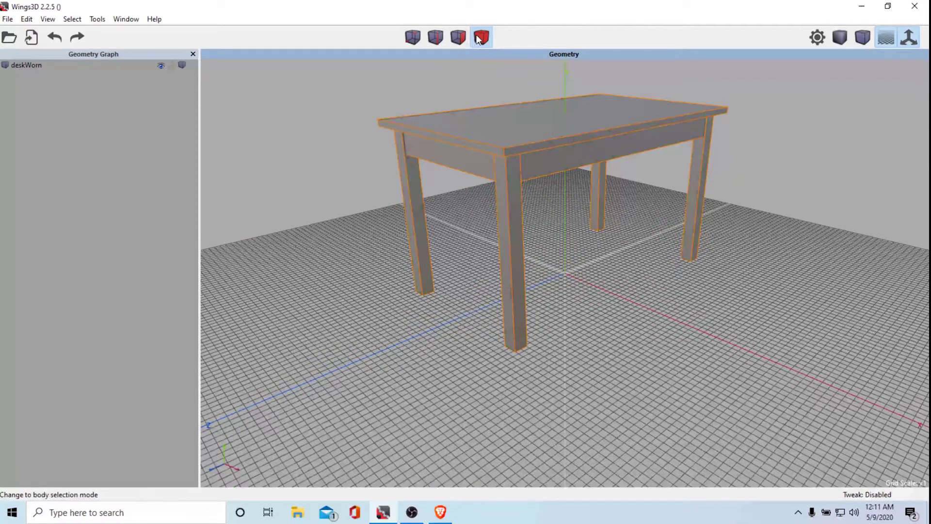
left_click(440, 151)
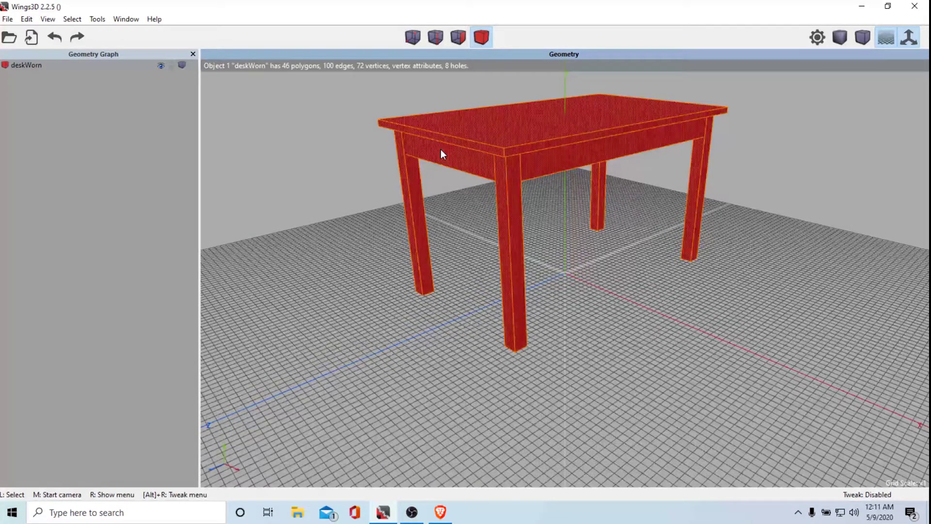
scroll(590, 312, "down", 3)
scroll(590, 313, "up", 4)
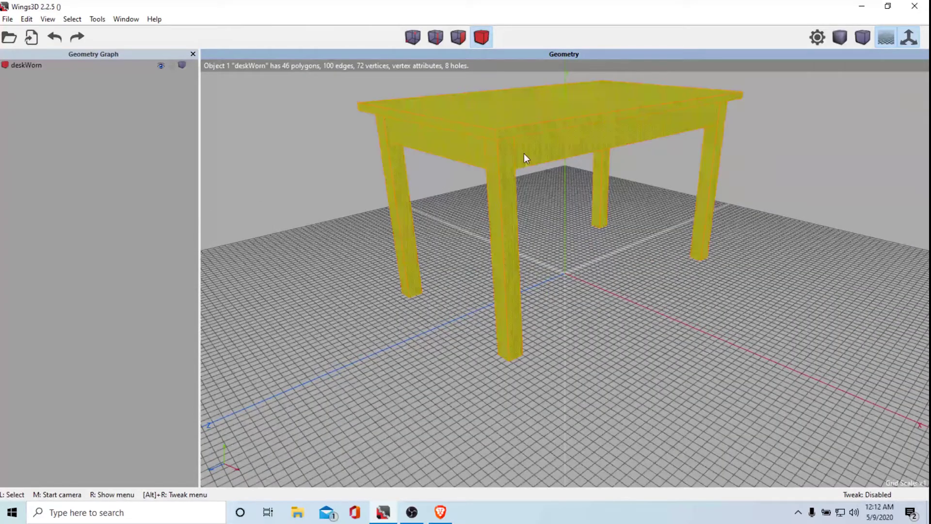
Shrink the deskWorn table with Scale Uniform.
right_click(524, 156)
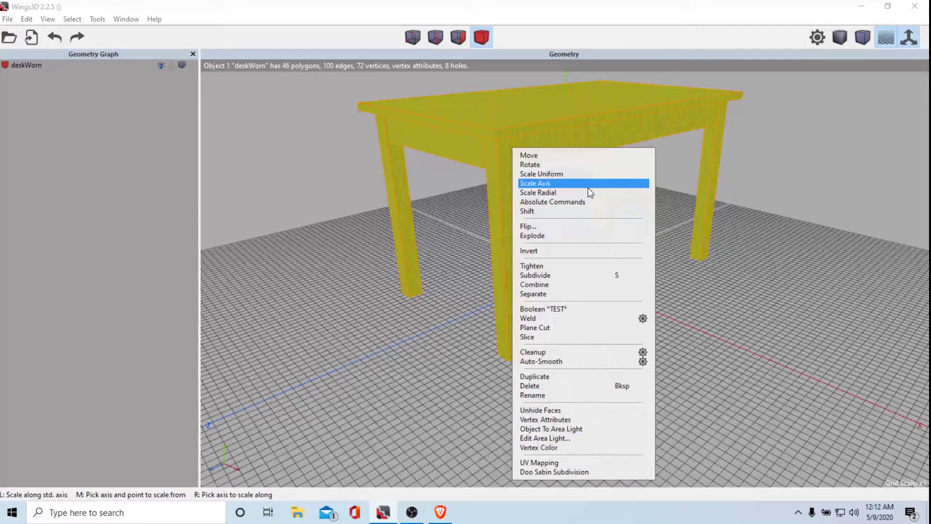
left_click(552, 174)
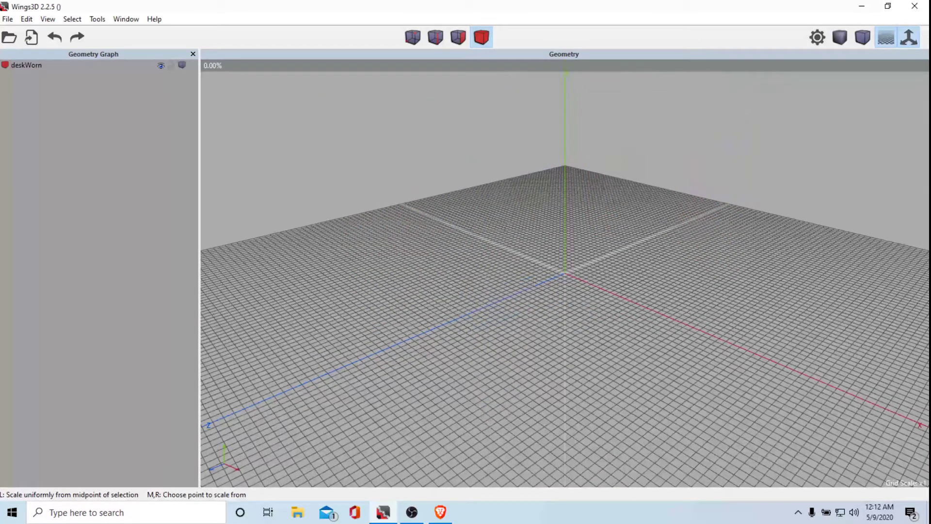
left_click(551, 169)
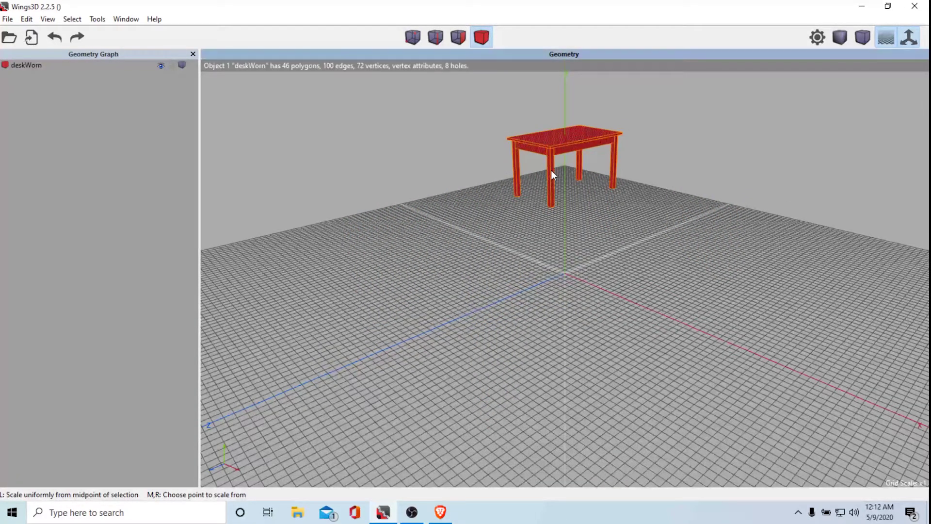
Lower the table along the Y axis so its legs rest on the grid.
right_click(551, 170)
left_click(553, 169)
right_click(553, 173)
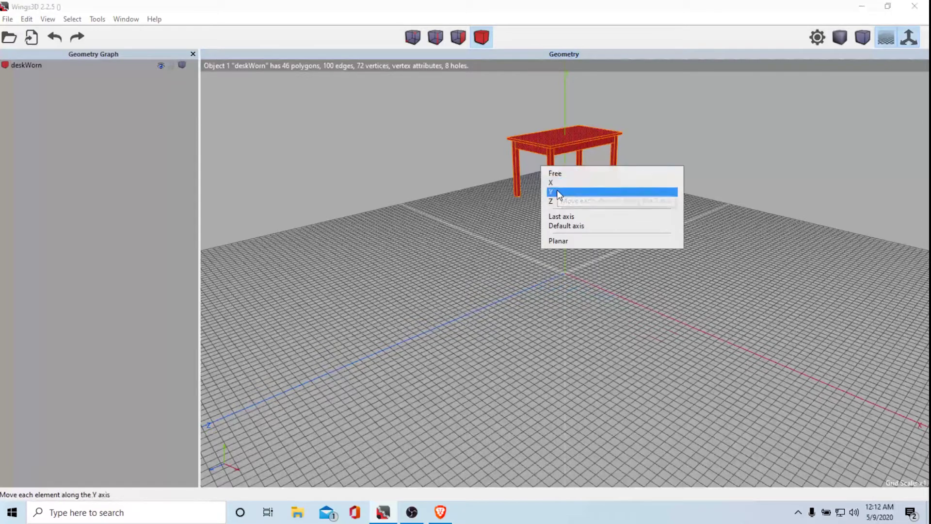
left_click(557, 192)
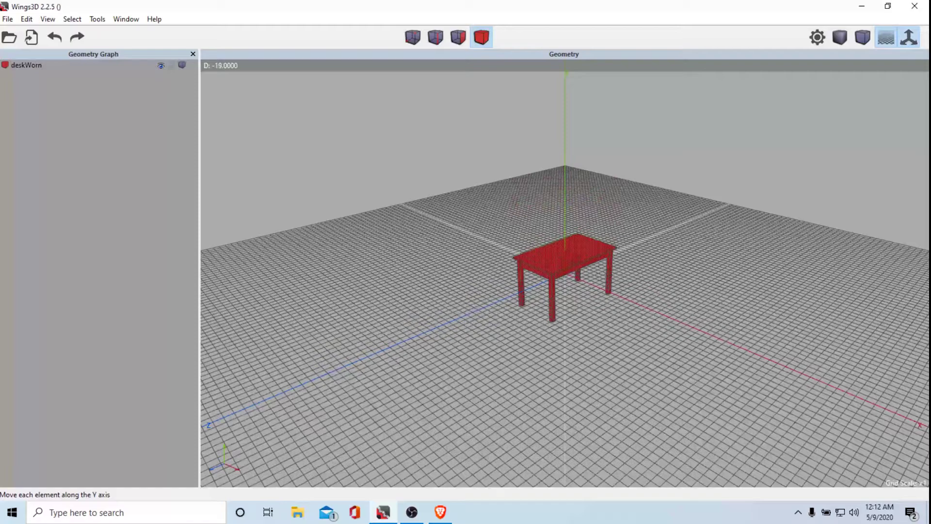
left_click(557, 190)
key("ctrl+z")
Orbit and zoom the view to inspect the table sitting on the grid.
scroll(581, 219, "up", 3)
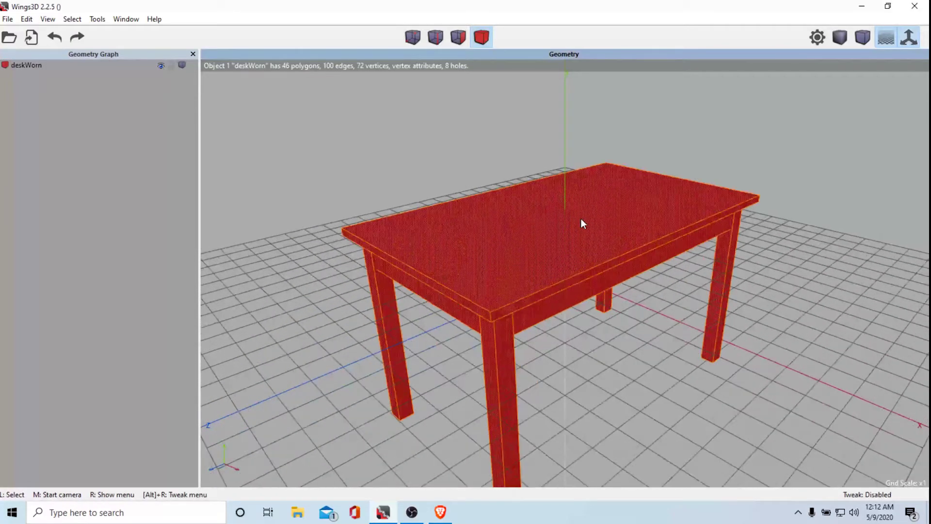
left_click(584, 252)
scroll(622, 347, "down", 2)
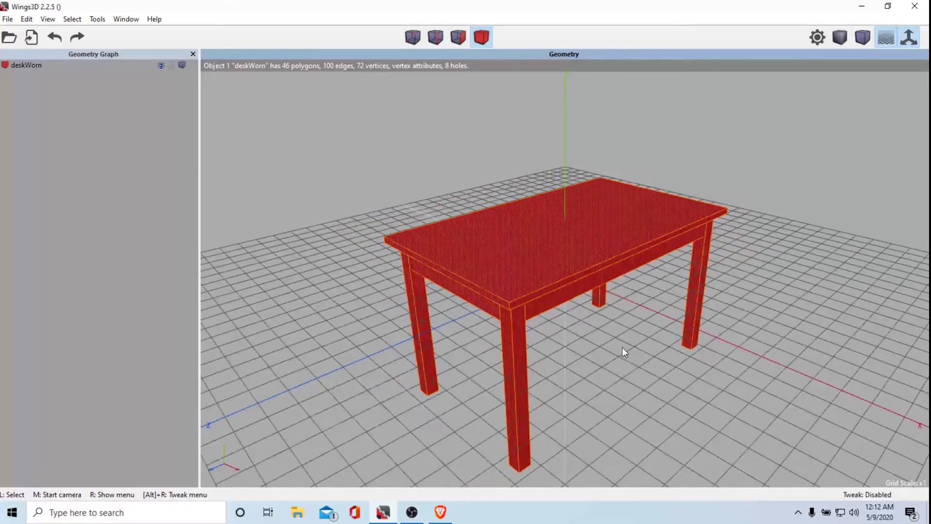
scroll(618, 369, "up", 2)
middle_click(618, 368)
scroll(617, 376, "down", 3)
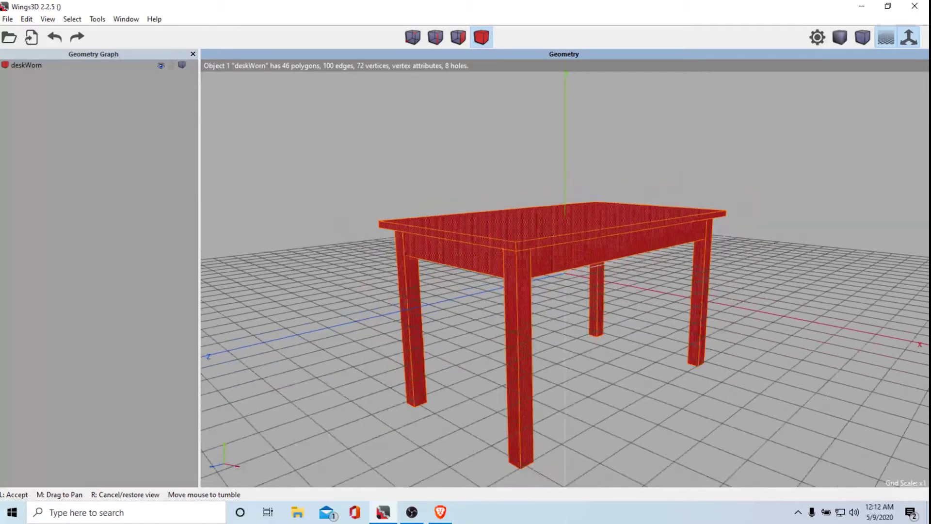
left_click(617, 376)
scroll(617, 376, "down", 2)
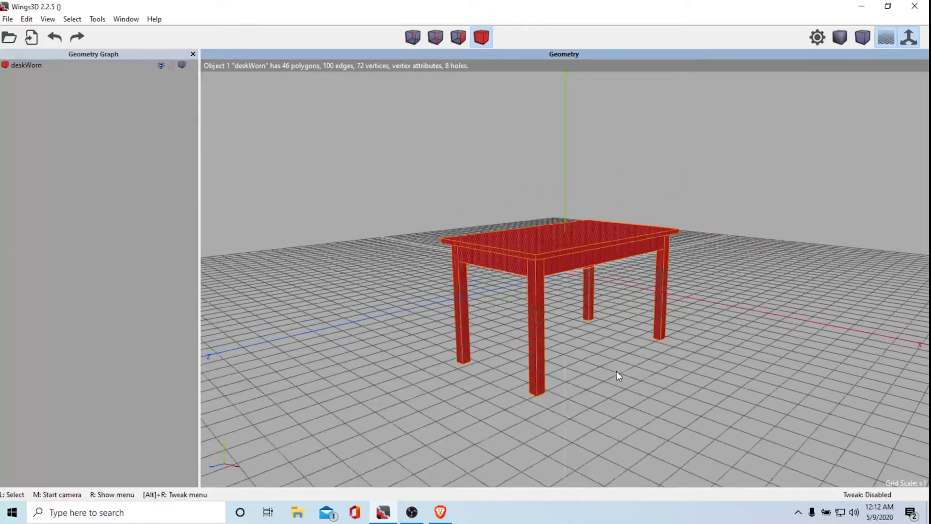
left_click(3, 18)
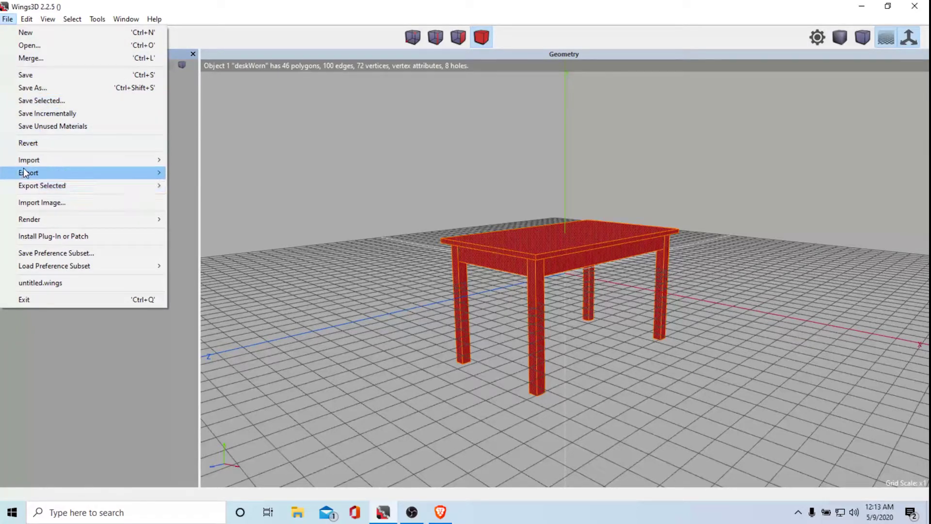
Export the table as a Wavefront .obj named Table on the Desktop with default options.
mouse_move(159, 174)
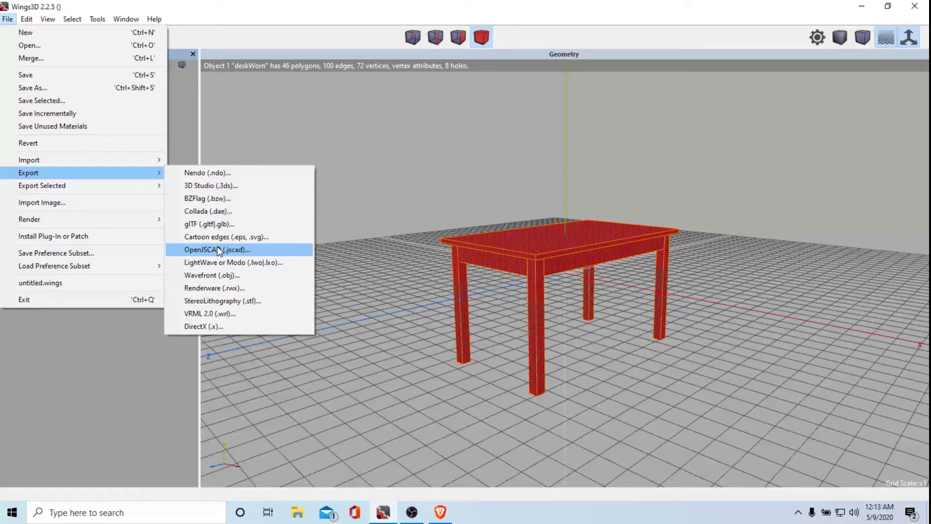
left_click(218, 274)
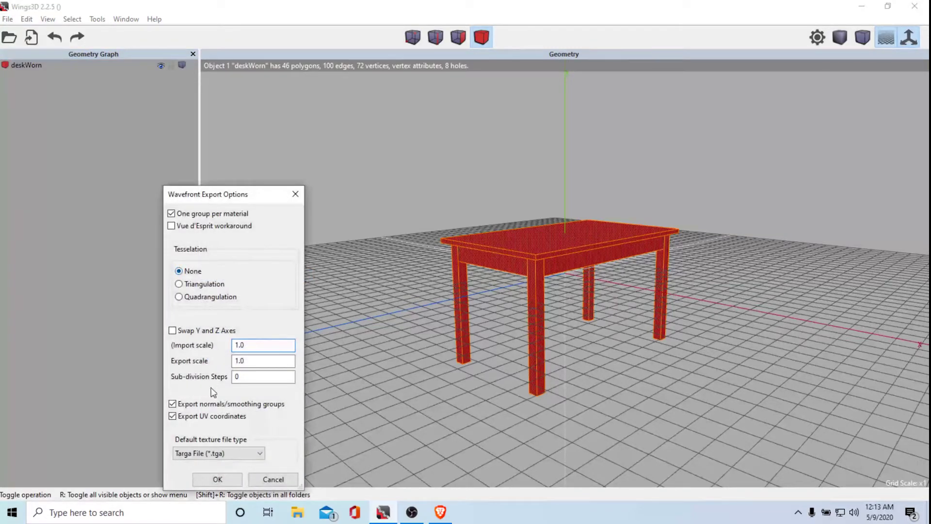
left_click(228, 475)
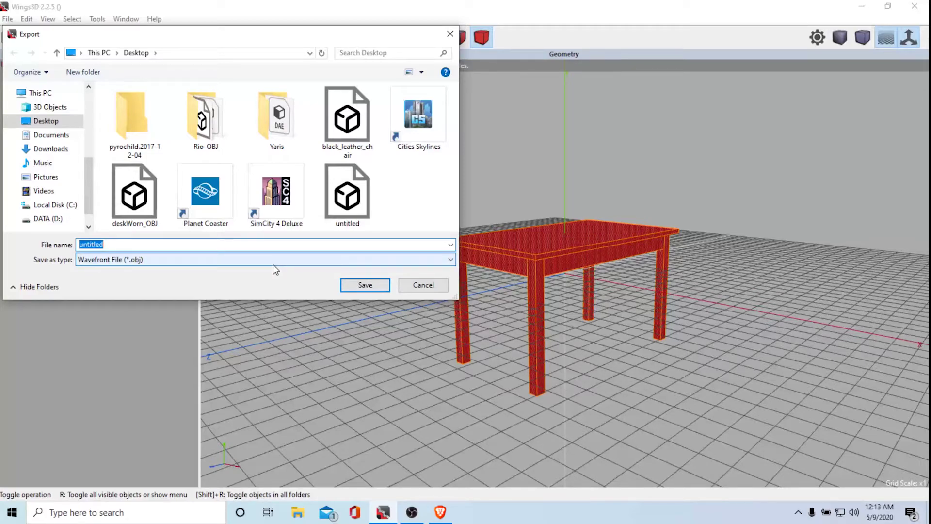
type("Table")
key("Return")
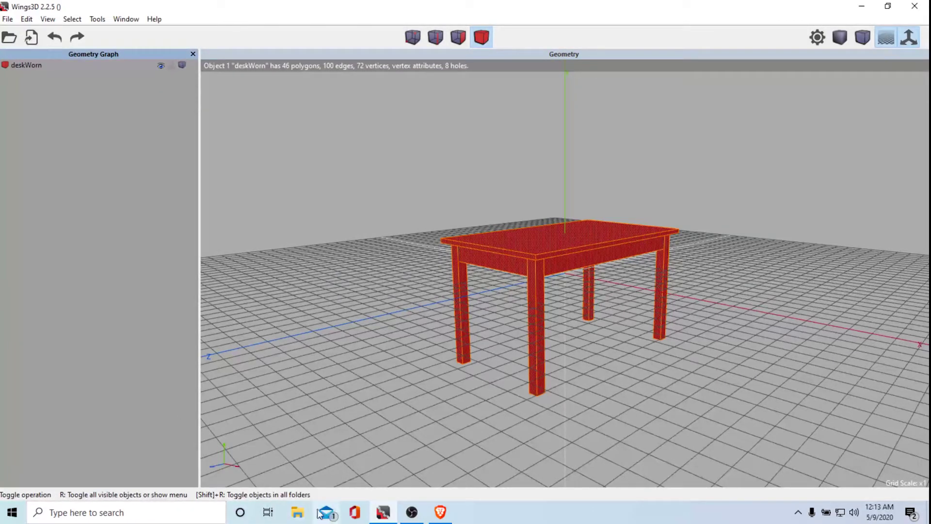
Launch Roblox Studio, ignore auto-recovery, and open the first recent place.
left_click(11, 514)
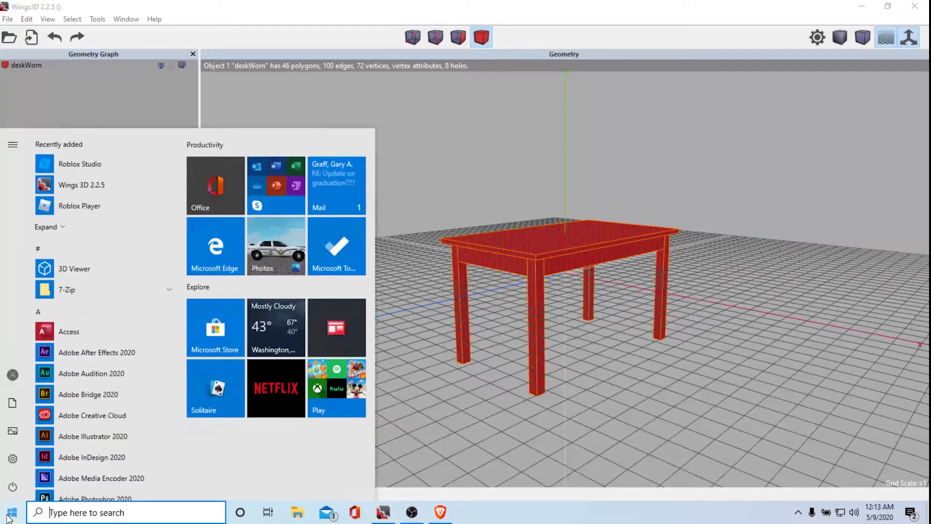
left_click(9, 517)
left_click(9, 518)
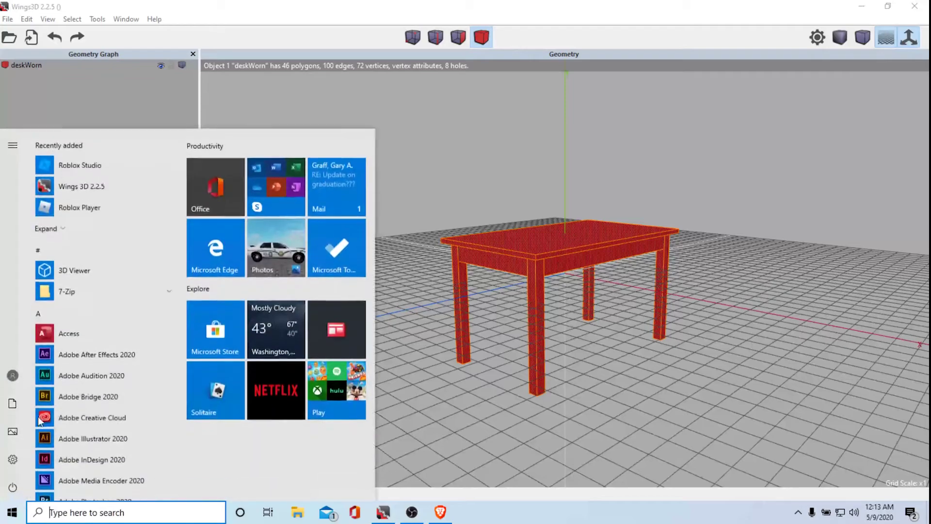
left_click(100, 163)
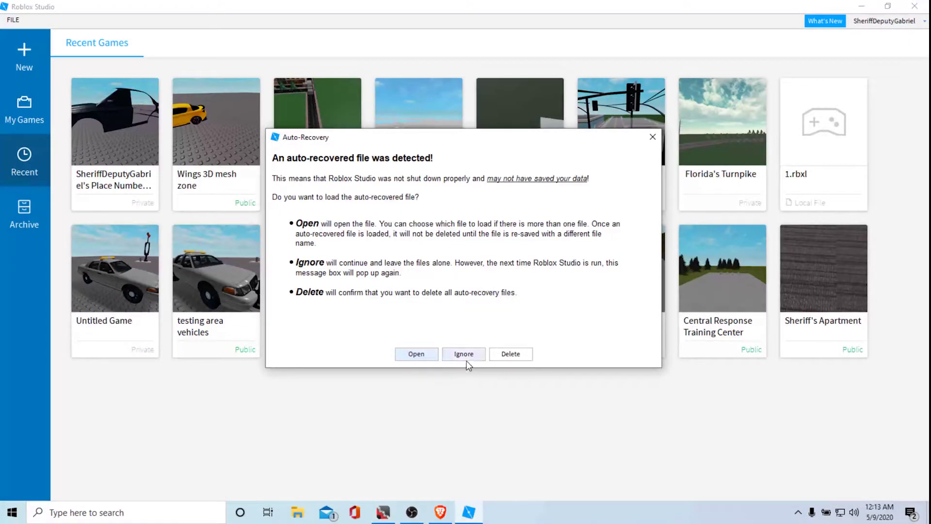
left_click(468, 358)
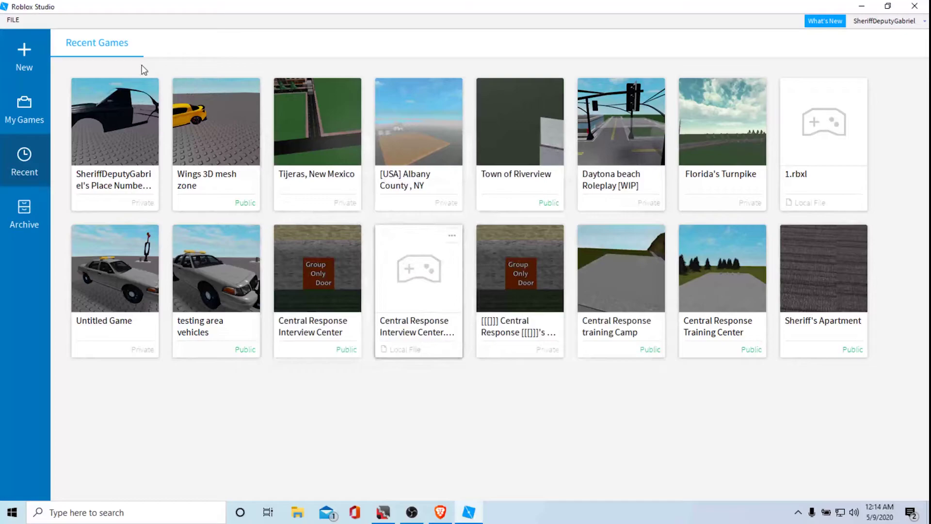
left_click(129, 101)
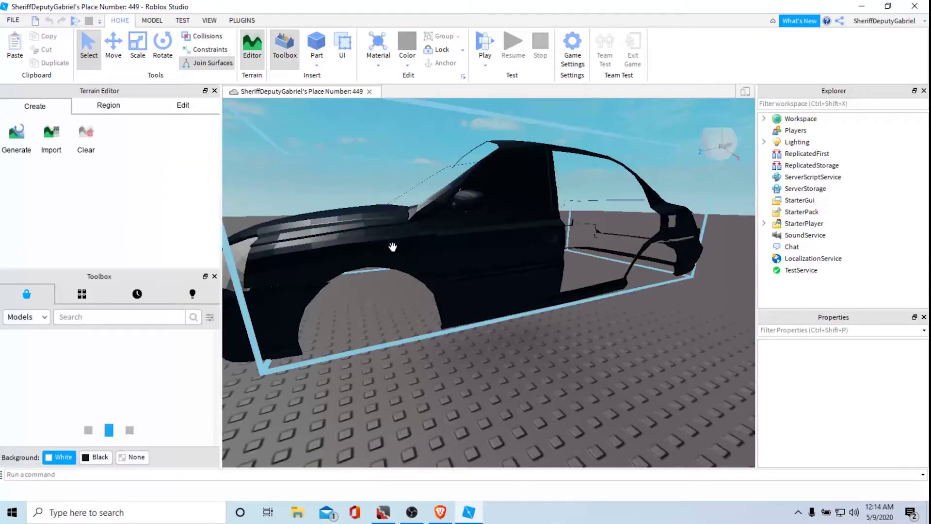
Delete a car body part, undo it with Ctrl+Z, and clear the selection.
scroll(365, 311, "down", 5)
scroll(365, 311, "up", 5)
left_click(434, 269)
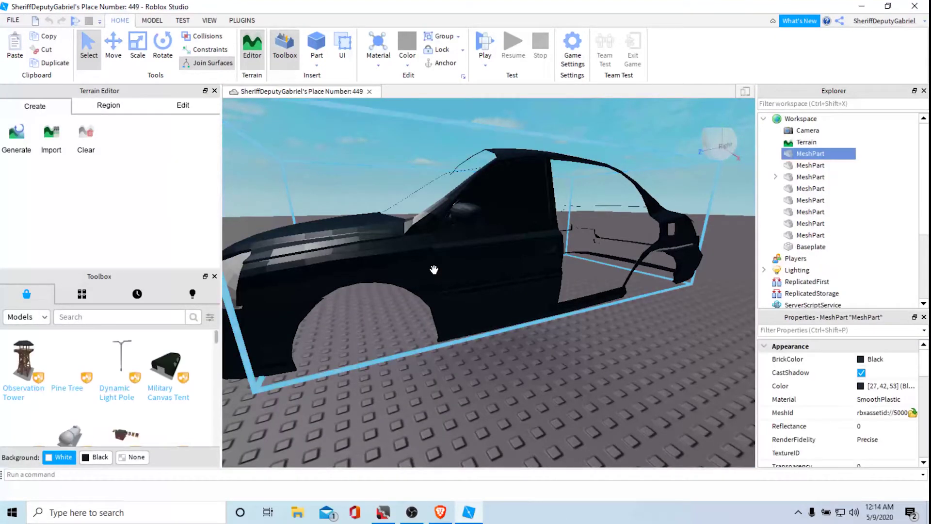
key("Delete")
left_click(453, 291)
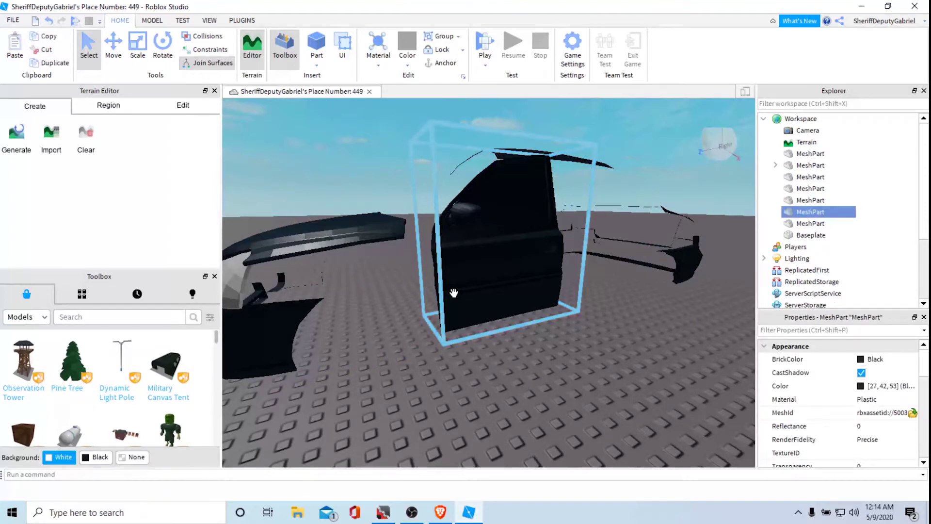
key("ctrl+z")
scroll(454, 293, "down", 5)
scroll(454, 293, "up", 3)
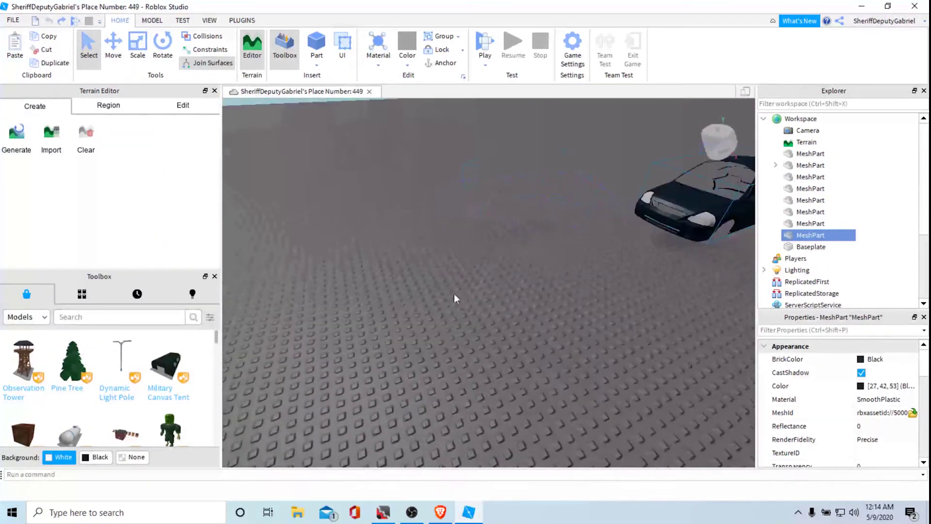
key("s")
left_click(454, 293)
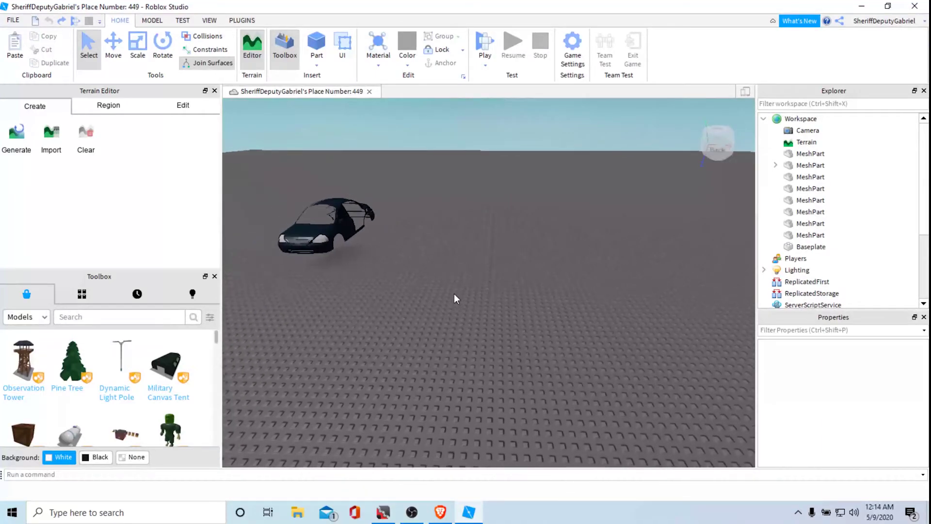
scroll(454, 293, "up", 3)
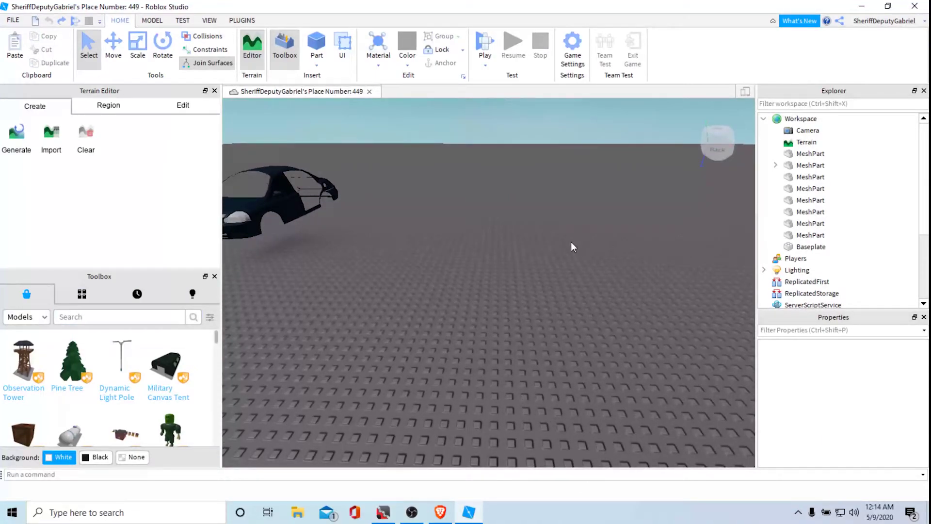
Insert a MeshPart via Insert Object's Frequently Used list and drag it onto the baseplate.
right_click(571, 243)
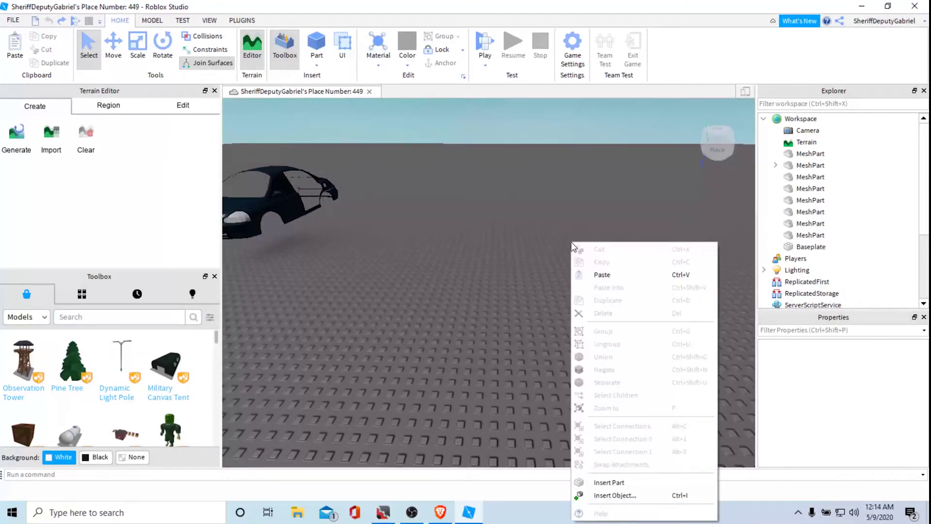
left_click(623, 494)
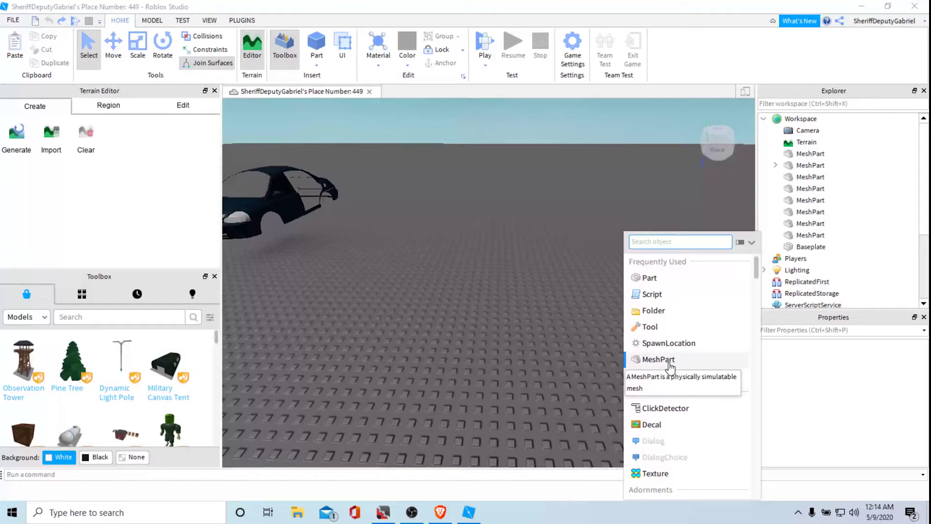
left_click(541, 316)
right_click(541, 314)
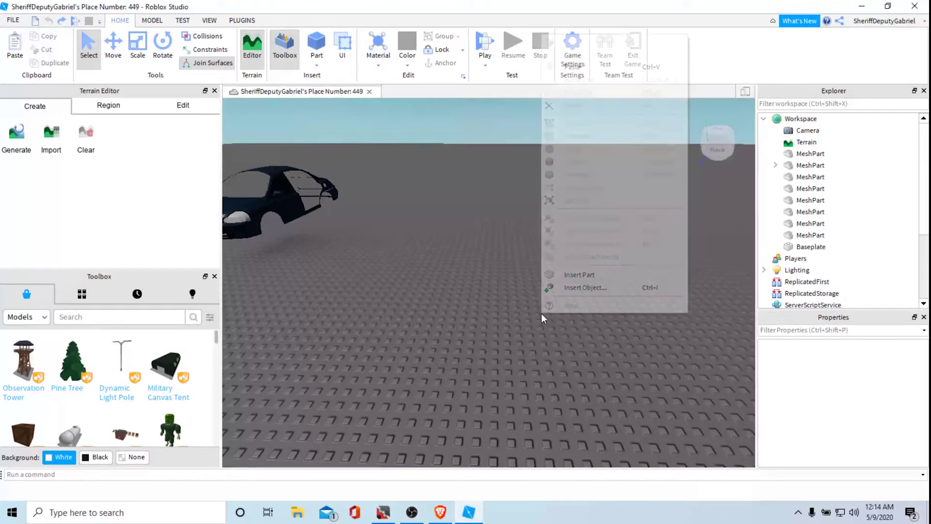
left_click(559, 290)
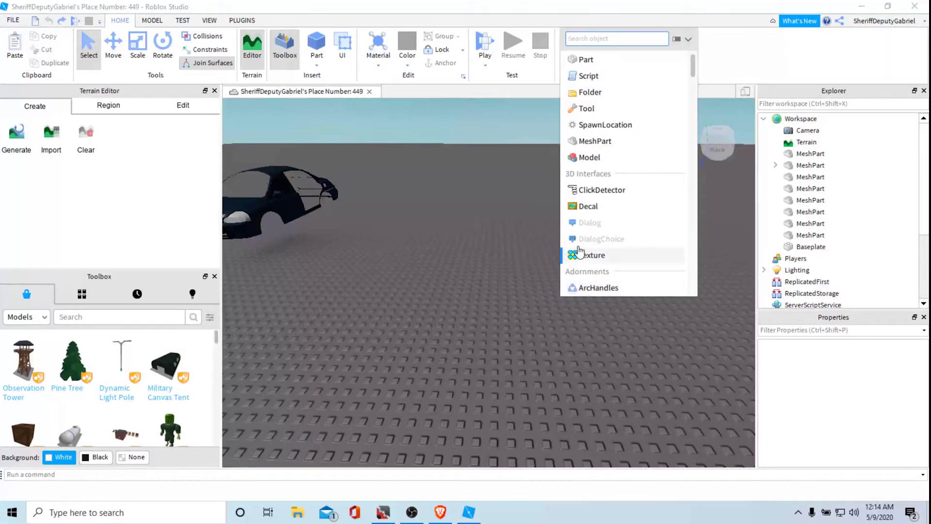
scroll(589, 213, "down", 3)
scroll(588, 213, "up", 5)
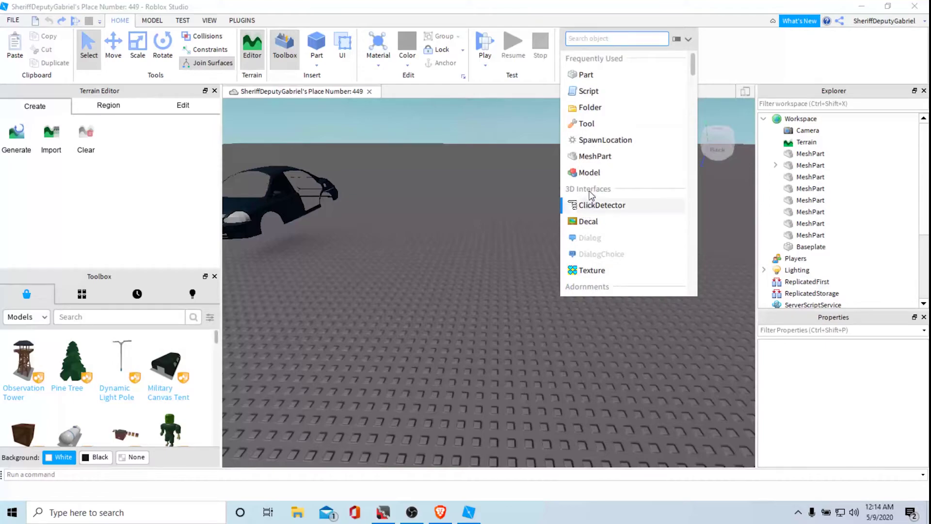
left_click(592, 159)
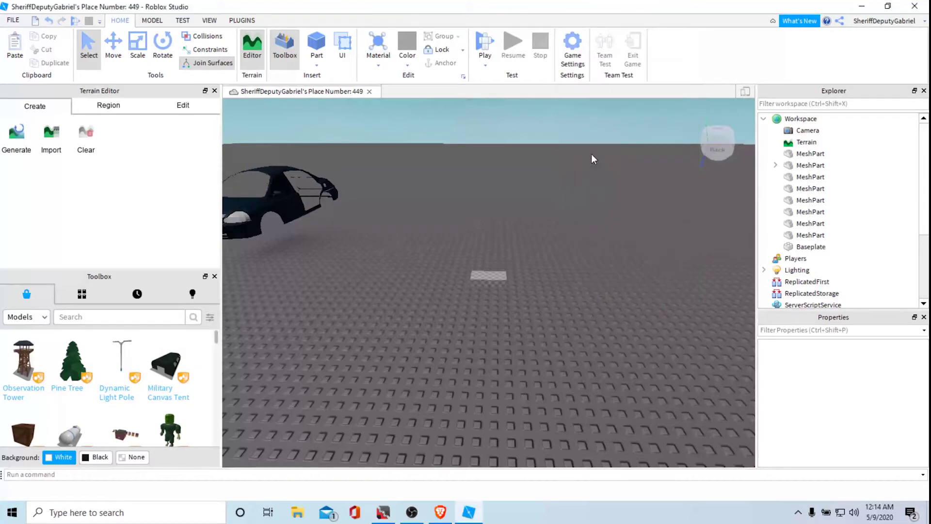
scroll(551, 214, "up", 2)
left_click_drag(530, 303, 541, 299)
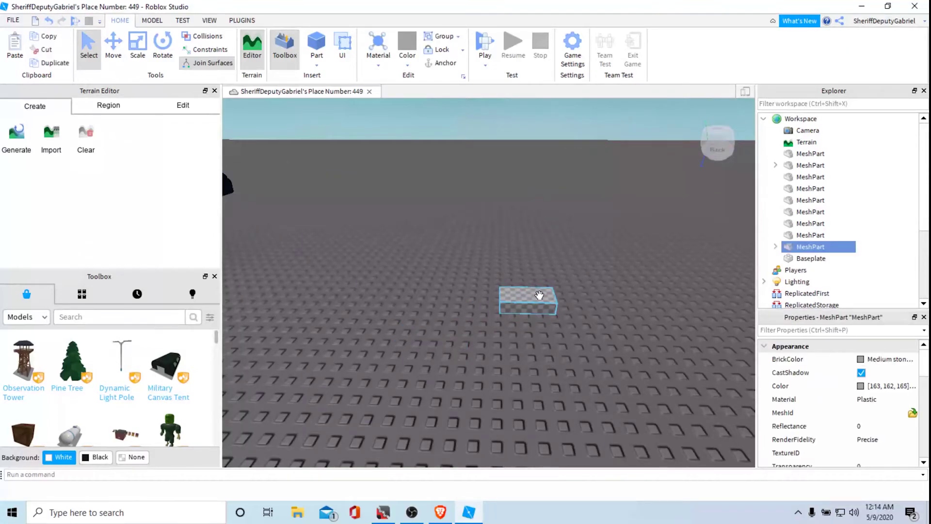
Assign the Desktop Table file as the MeshPart's MeshId, declining the location-data prompt.
right_click(541, 301)
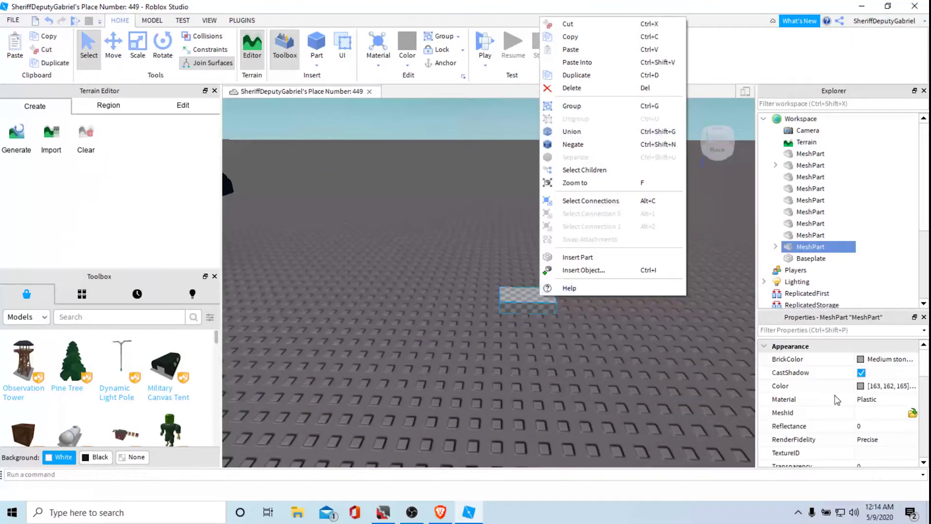
left_click(912, 415)
left_click(913, 413)
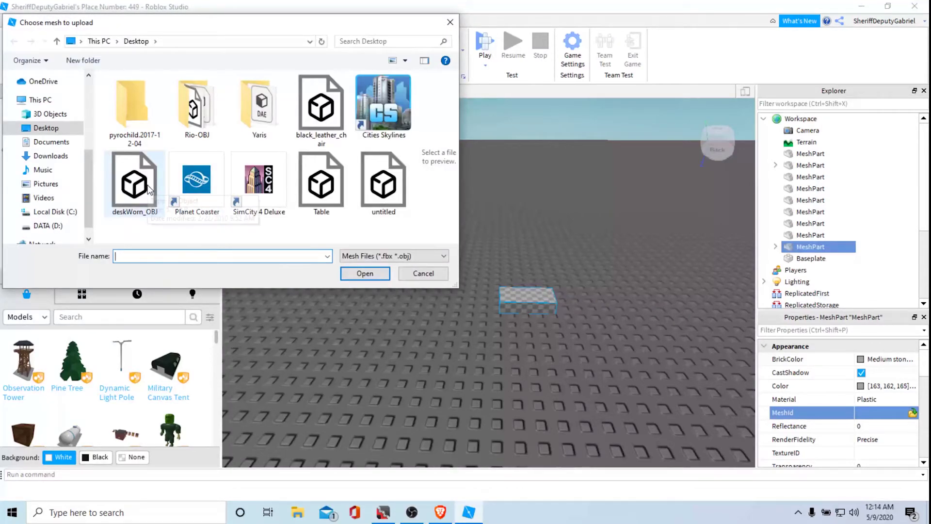
double_click(342, 156)
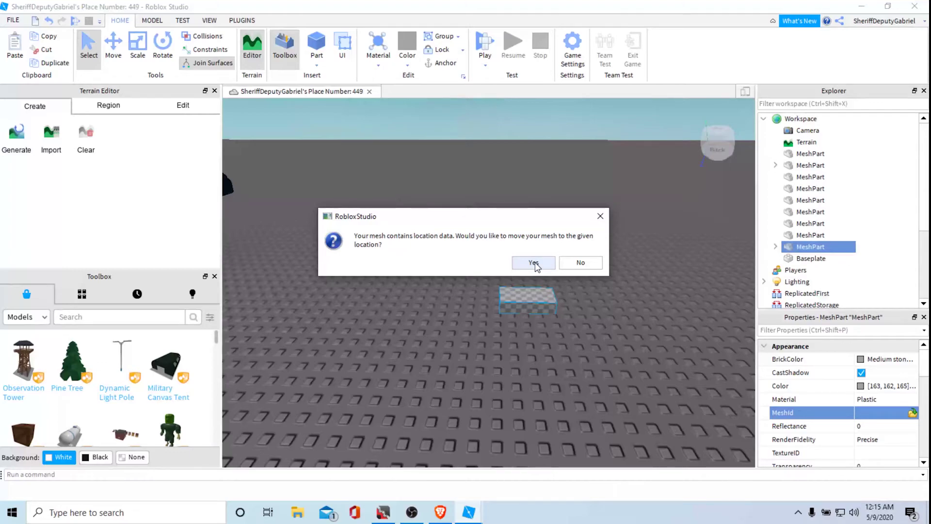
left_click(575, 264)
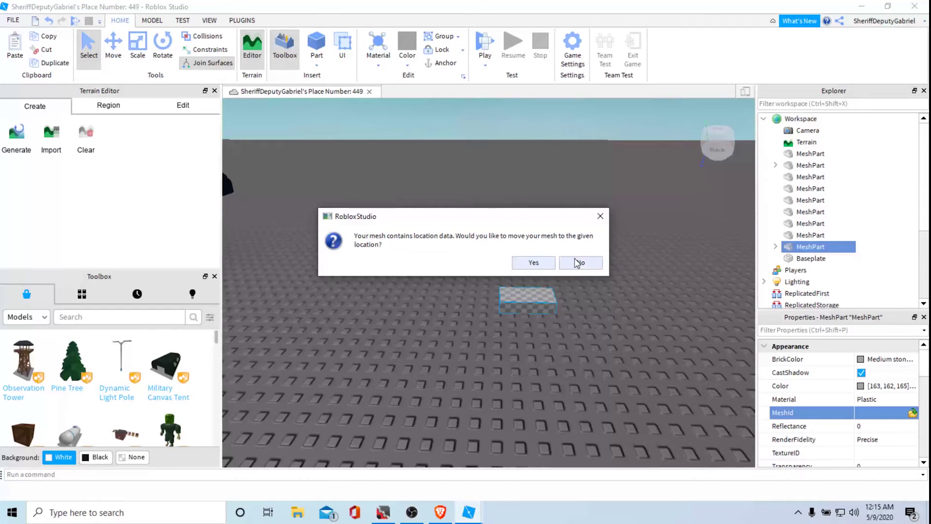
left_click(577, 263)
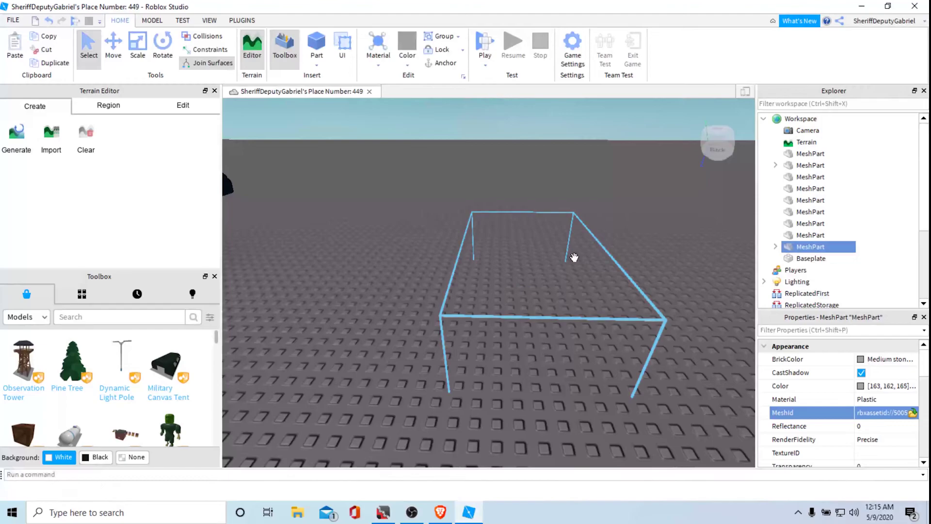
Set the imported table's BrickColor to CGA brown.
scroll(530, 276, "up", 5)
right_click_drag(530, 277, 531, 269)
scroll(527, 269, "down", 5)
scroll(527, 269, "down", 3)
scroll(527, 268, "up", 3)
scroll(526, 268, "up", 6)
scroll(525, 269, "down", 5)
scroll(530, 268, "up", 2)
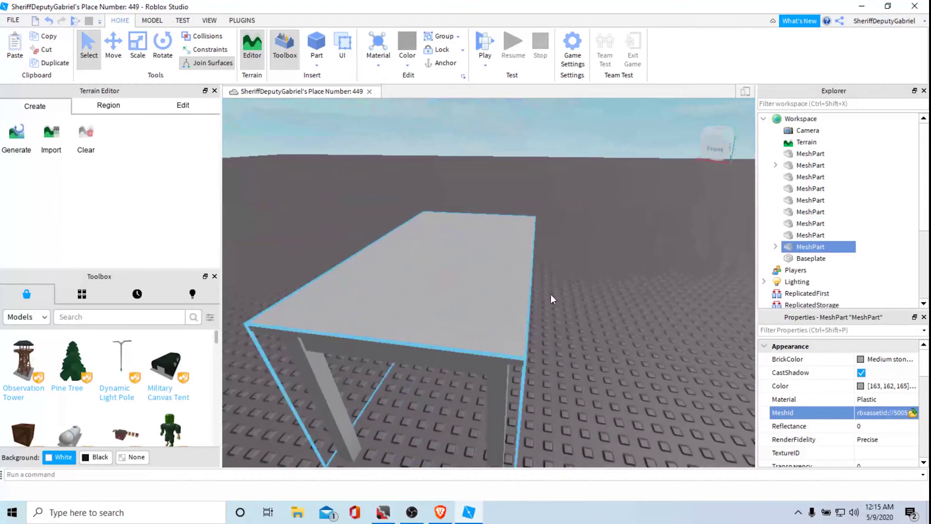
left_click(868, 359)
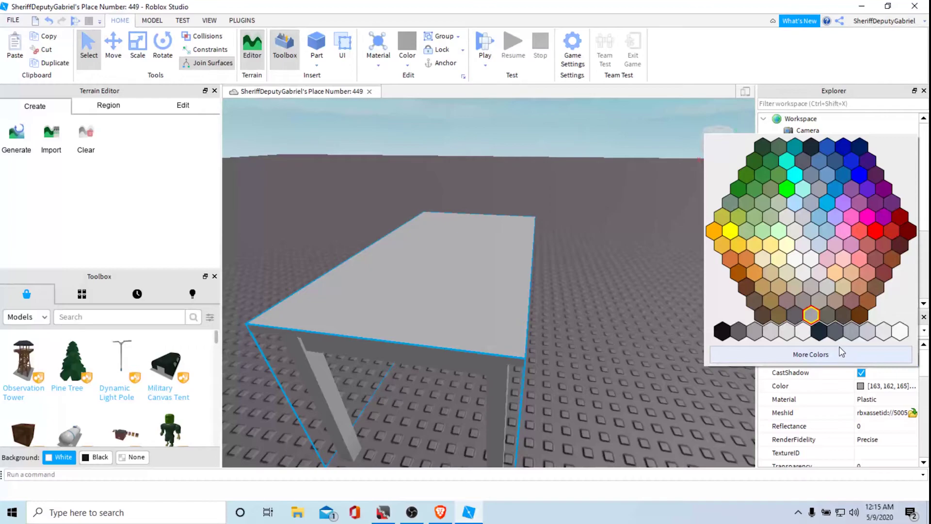
left_click(739, 274)
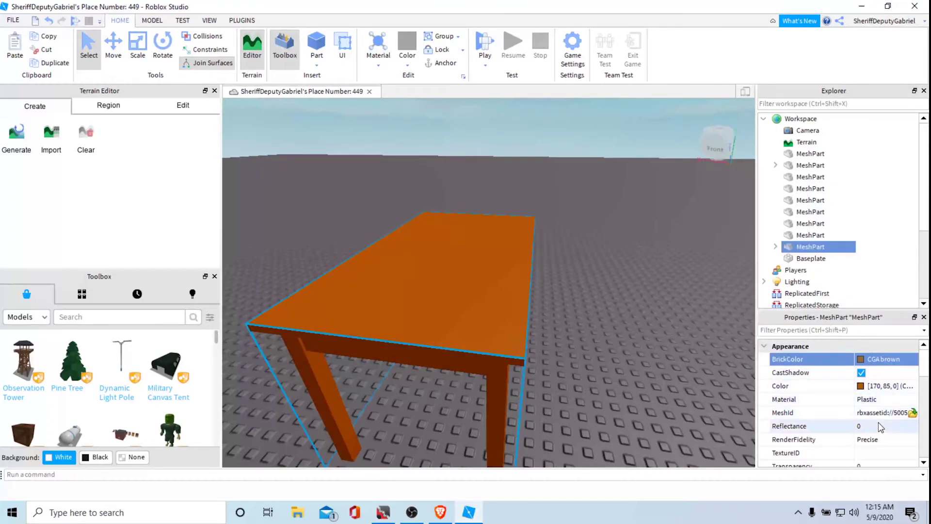
Give the table the WoodPlanks material, then deselect it and view its side.
left_click(873, 399)
left_click(913, 399)
left_click(868, 488)
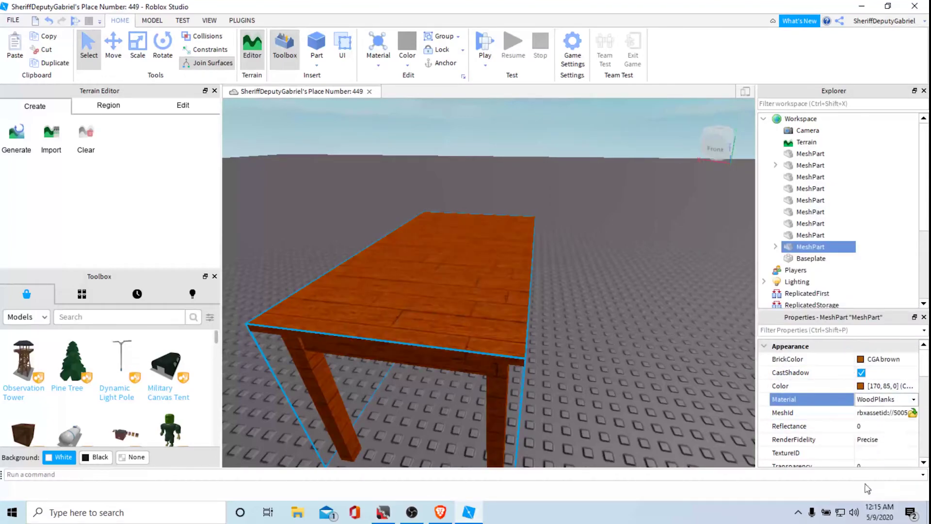
left_click(638, 378)
right_click_drag(638, 377, 623, 361)
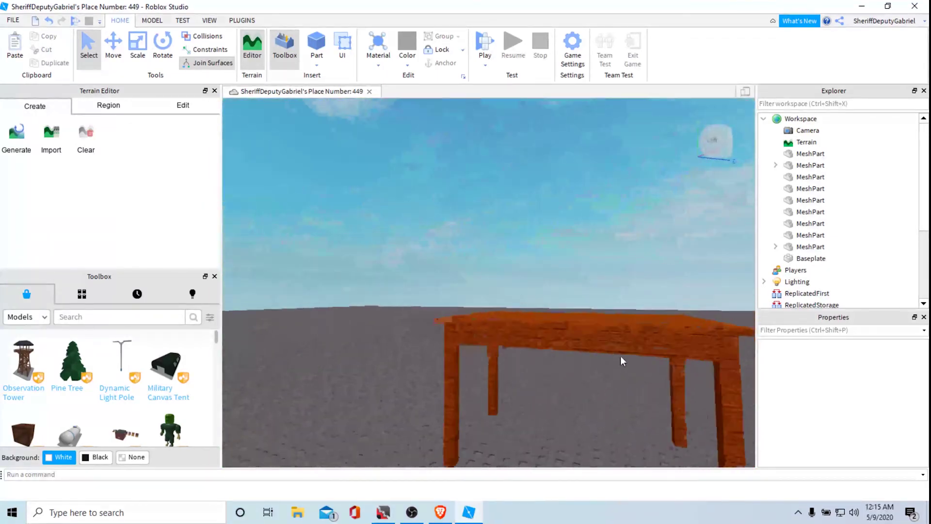
key("e")
right_click_drag(620, 355, 620, 355)
scroll(526, 312, "down", 5)
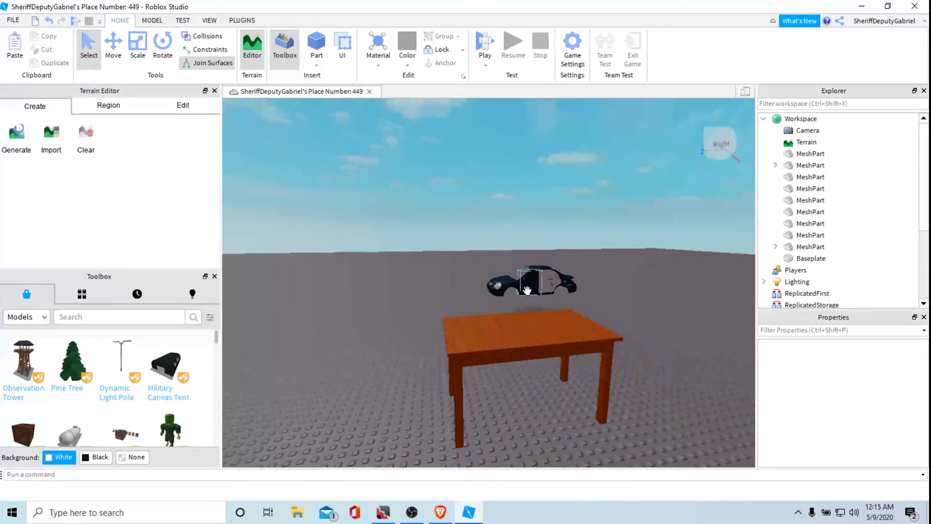
left_click(522, 290)
scroll(522, 290, "up", 5)
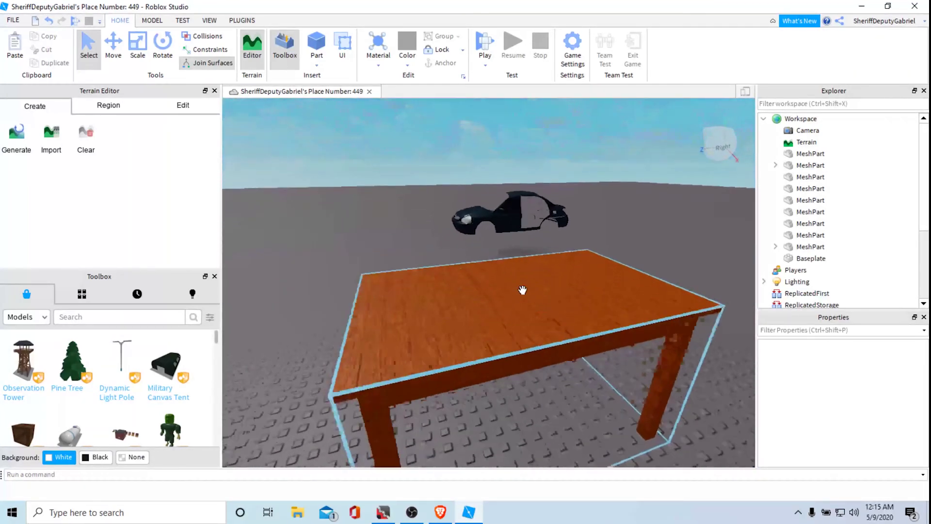
scroll(521, 298, "down", 3)
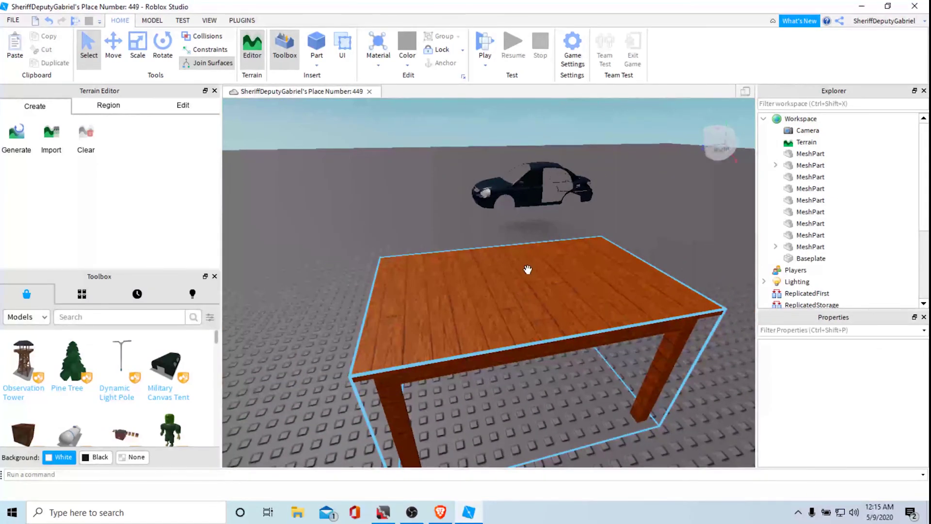